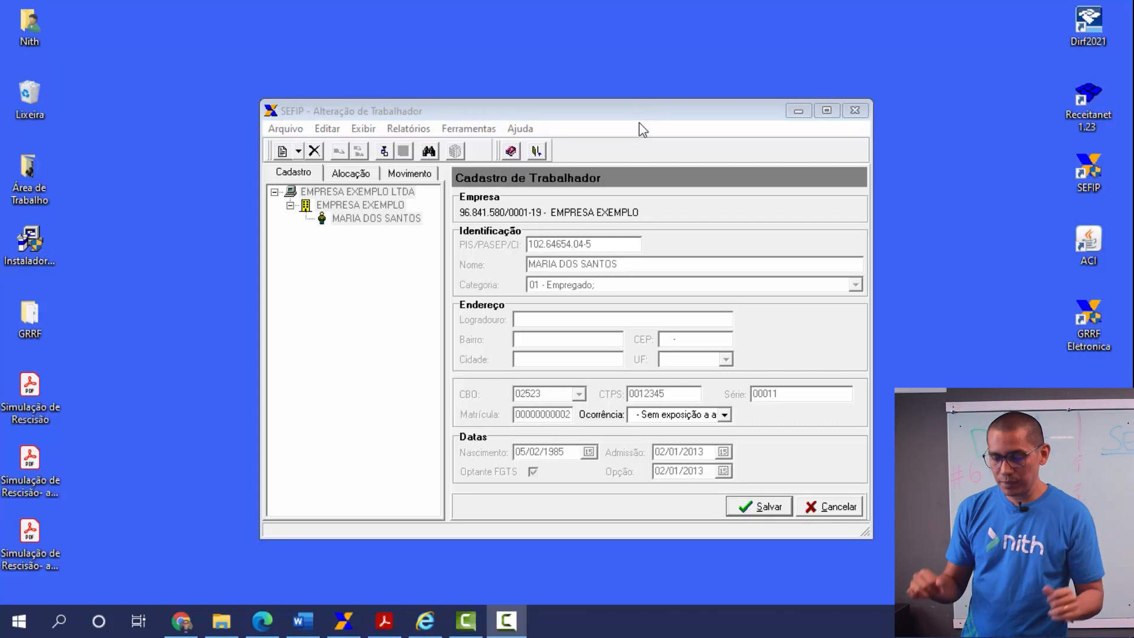
# Cancel the edit of the worker record without saving
pyautogui.moveTo(579, 116); pyautogui.dragTo(558, 115)
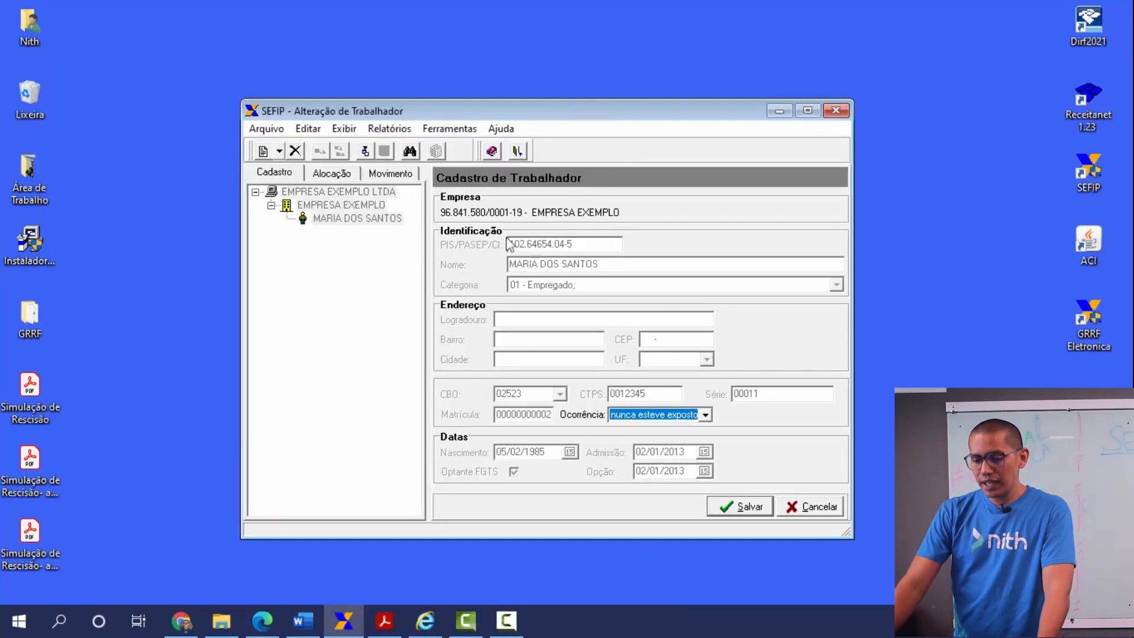
pyautogui.click(818, 509)
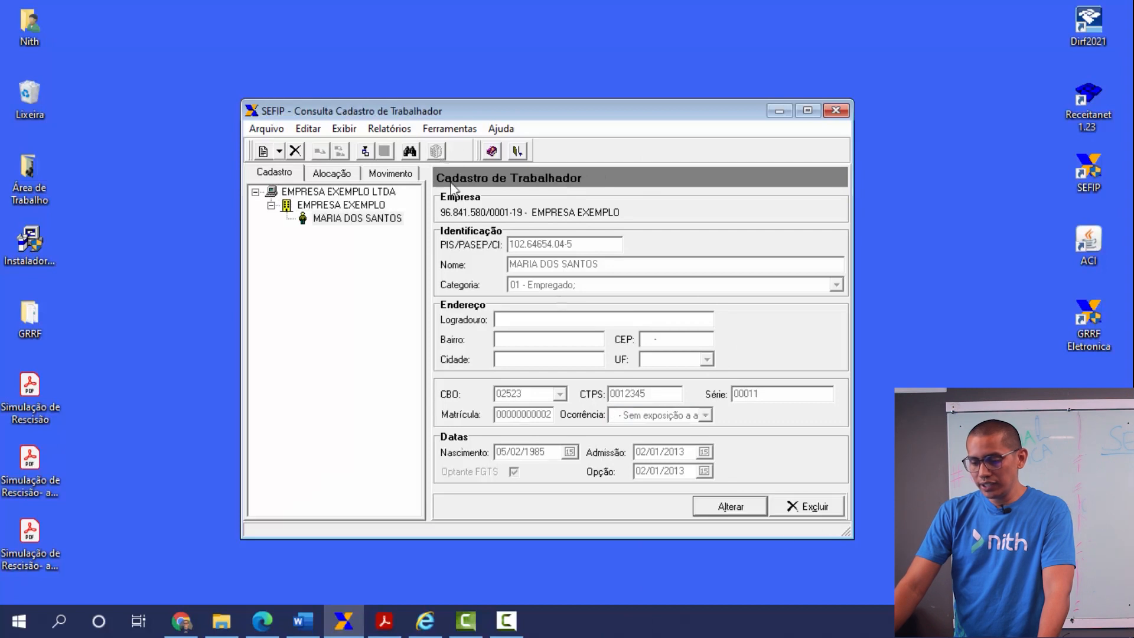
pyautogui.moveTo(475, 117); pyautogui.dragTo(480, 111)
# Open the information about SEFIP and examine the program version and the INSS, SELIC and FGTS table versions
pyautogui.click(507, 122)
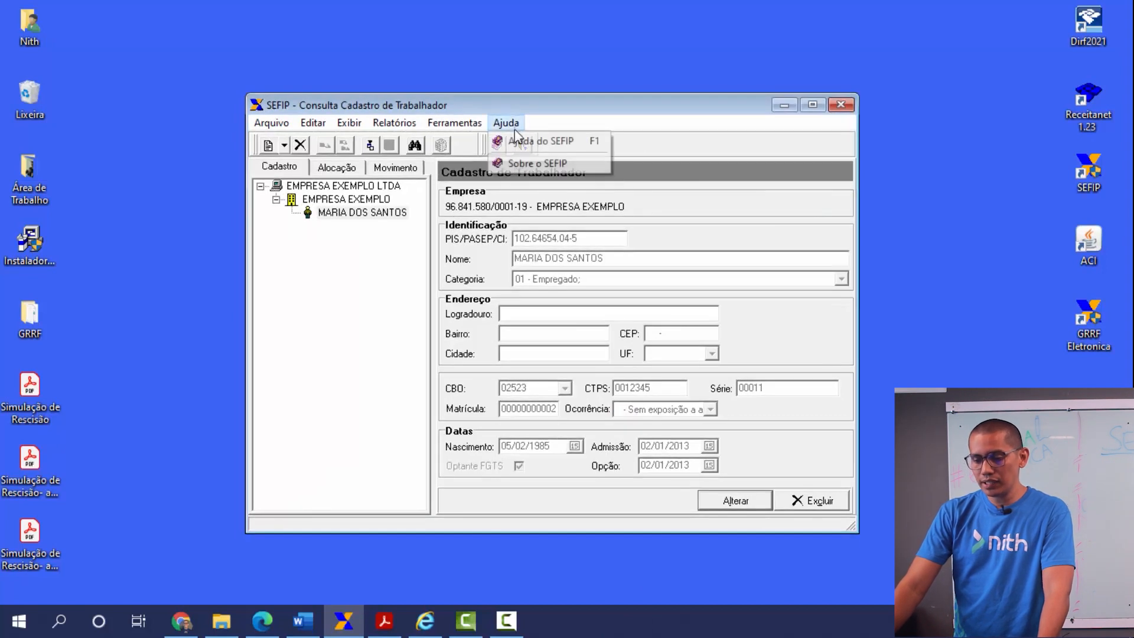
pyautogui.click(535, 164)
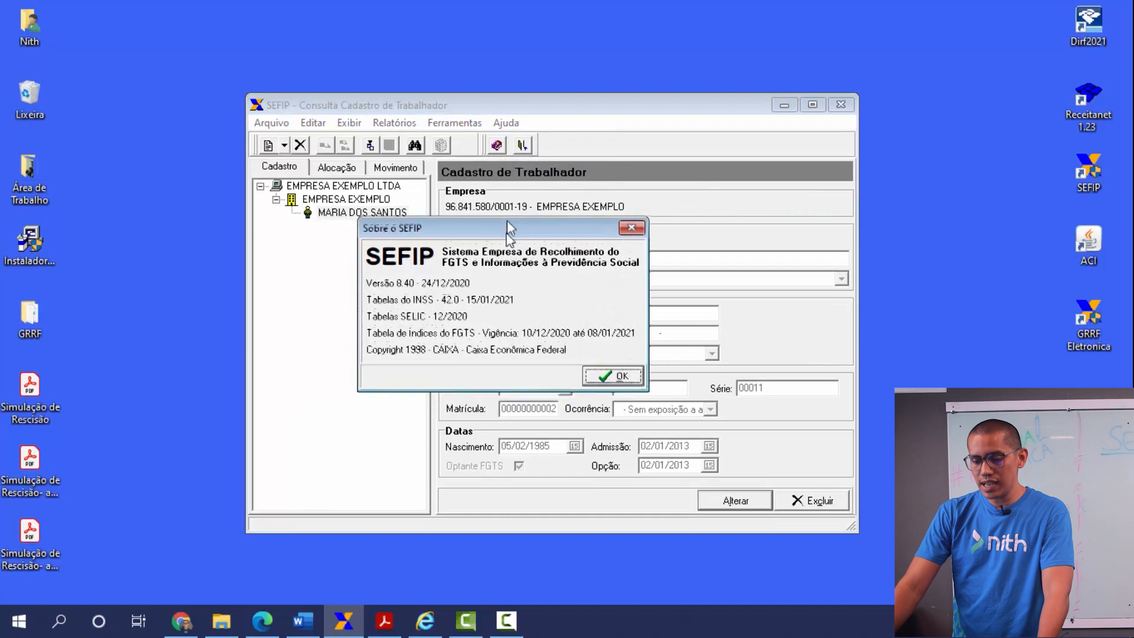
pyautogui.moveTo(451, 228); pyautogui.dragTo(468, 163)
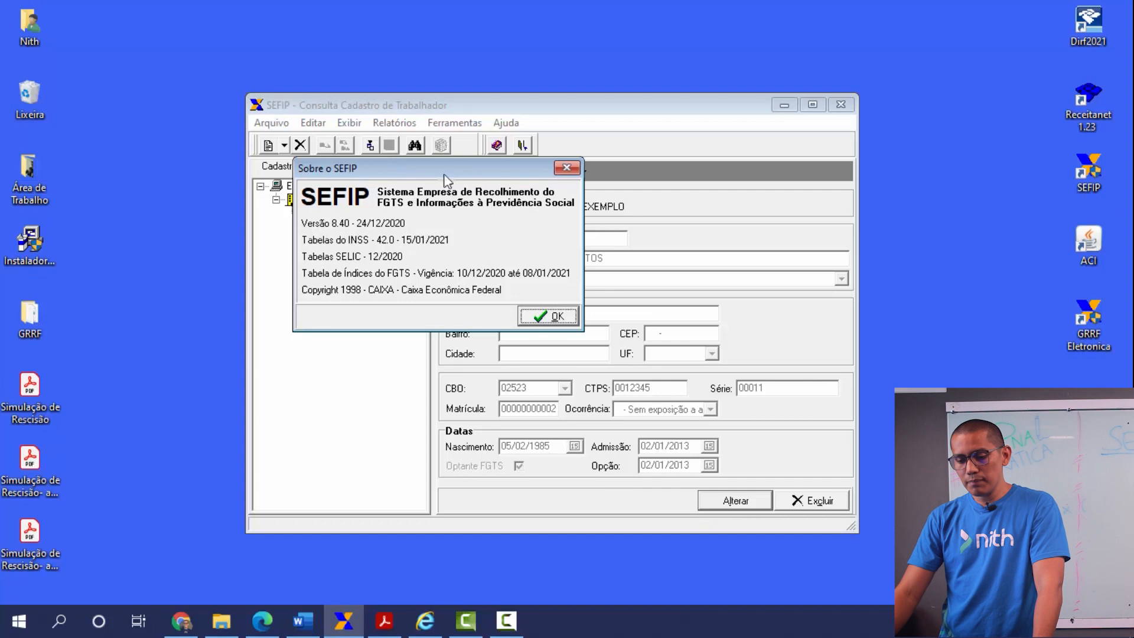
pyautogui.moveTo(444, 179); pyautogui.dragTo(488, 187)
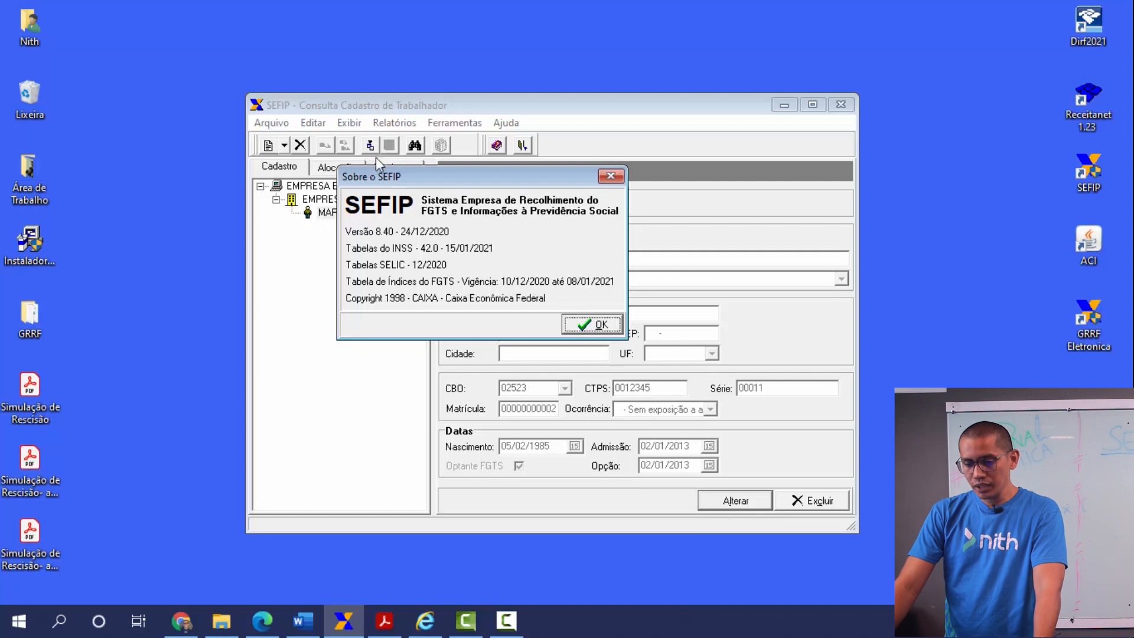
pyautogui.moveTo(443, 173); pyautogui.dragTo(511, 184)
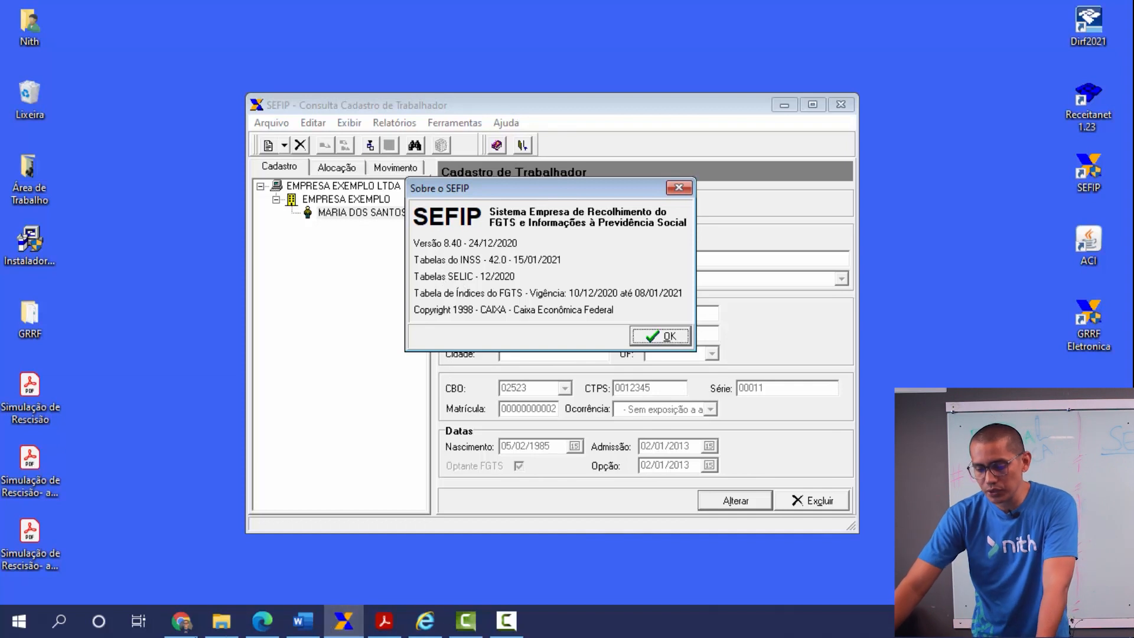
# Switch to Chrome by opening a new browser window
pyautogui.rightClick(189, 621)
pyautogui.click(200, 467)
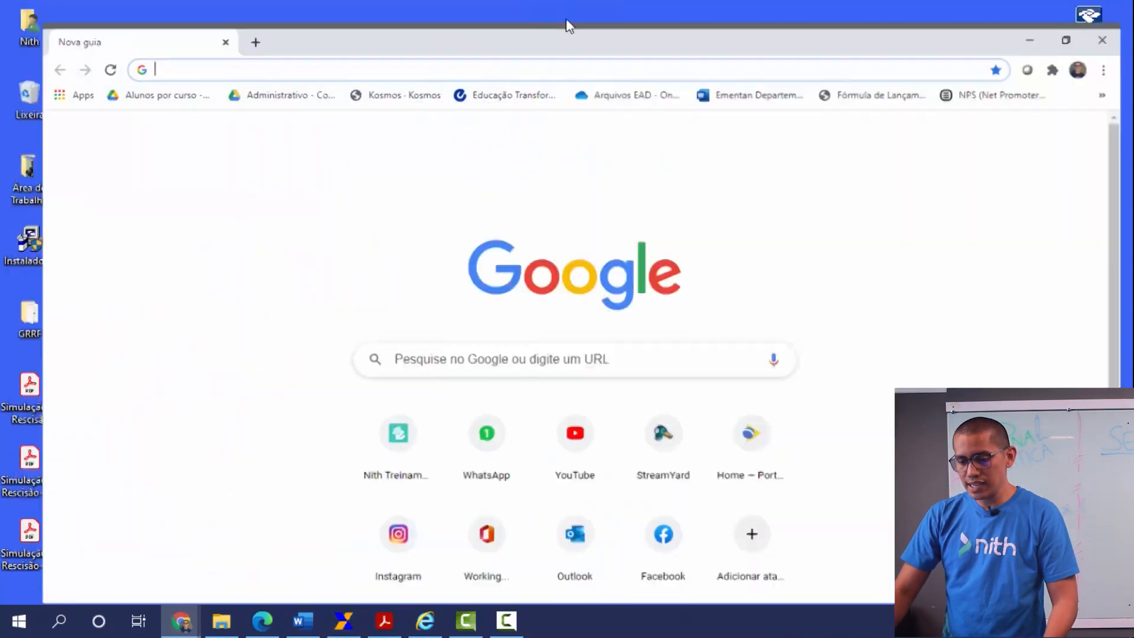
pyautogui.write('rece')
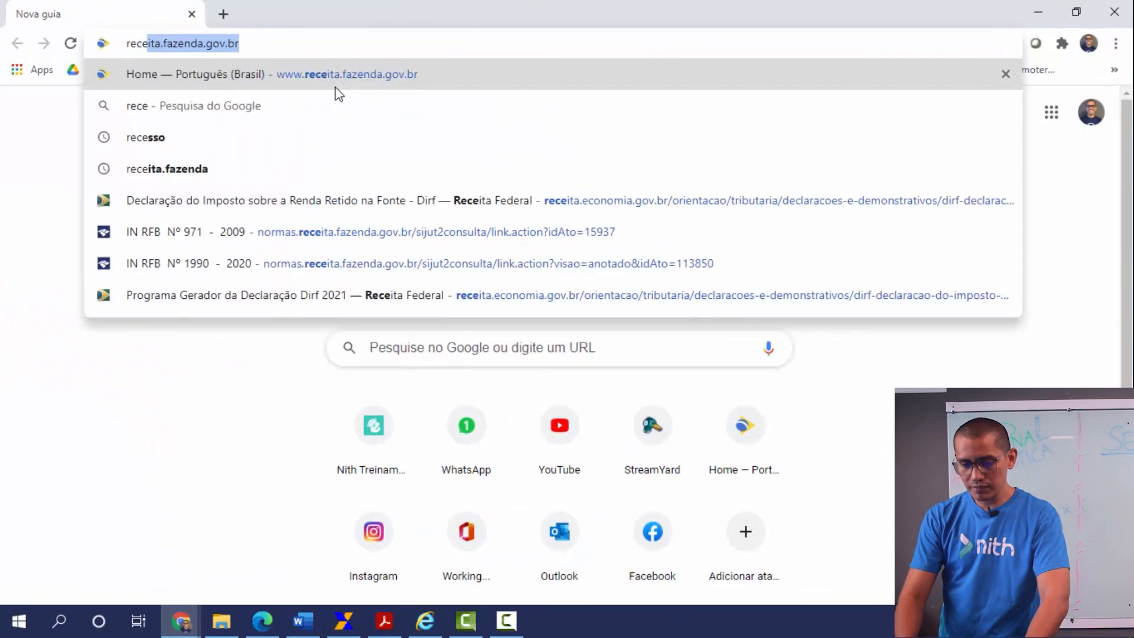
pyautogui.press('BackSpace')
pyautogui.press('BackSpace')
pyautogui.press('BackSpace')
pyautogui.press('BackSpace')
pyautogui.press('BackSpace')
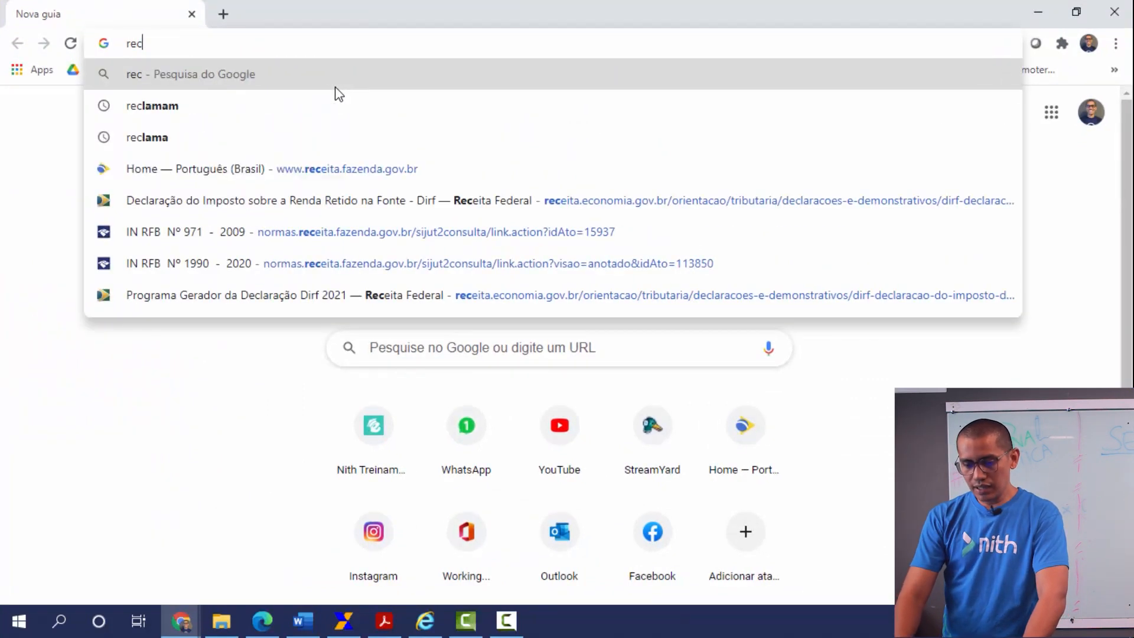
# Search Google for "programa sefip receita federal" and open the SEFIP 8.4 and GFIP e SEFIP – Aplicativos results in separate tabs, showing SEFIP 8.4
pyautogui.write('pro')
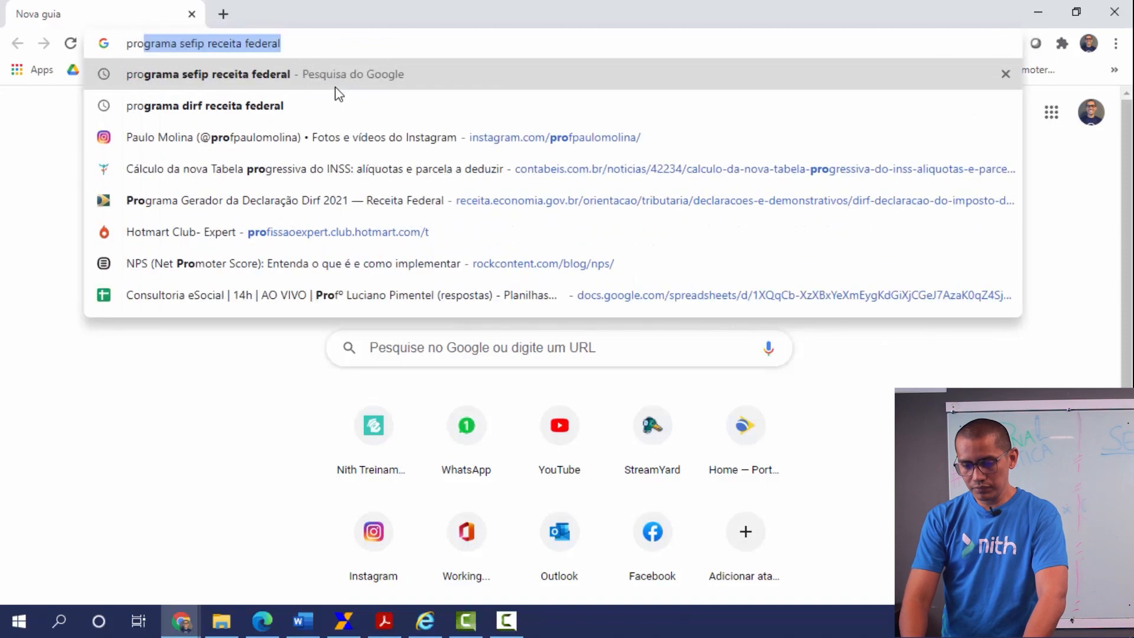
pyautogui.press('Return')
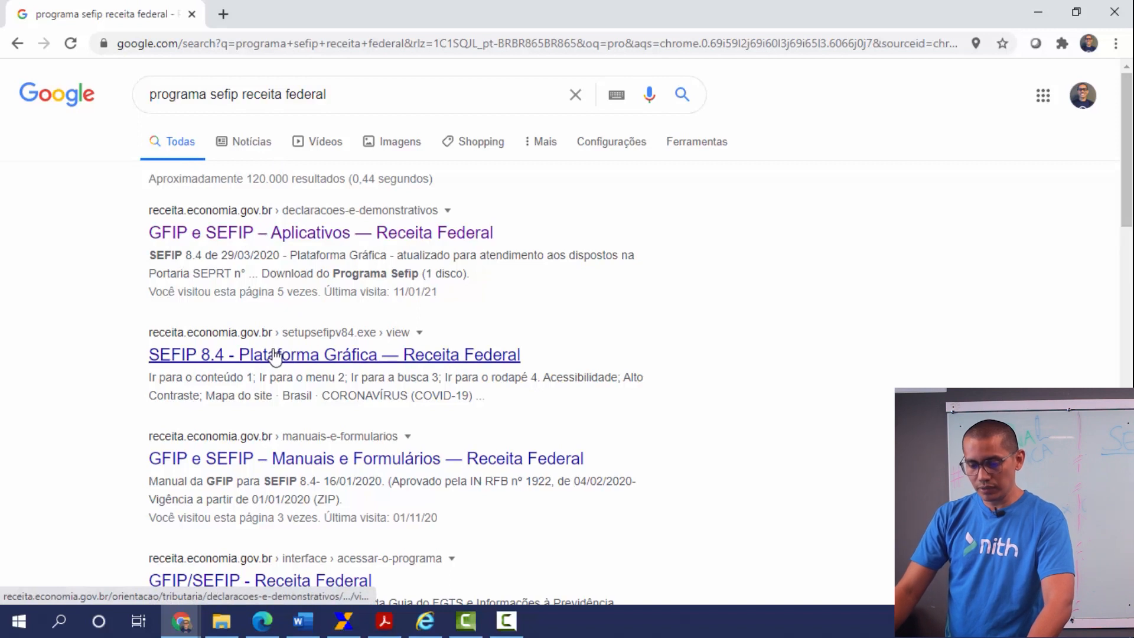
pyautogui.rightClick(293, 361)
pyautogui.click(331, 366)
pyautogui.rightClick(302, 239)
pyautogui.click(339, 246)
pyautogui.click(378, 14)
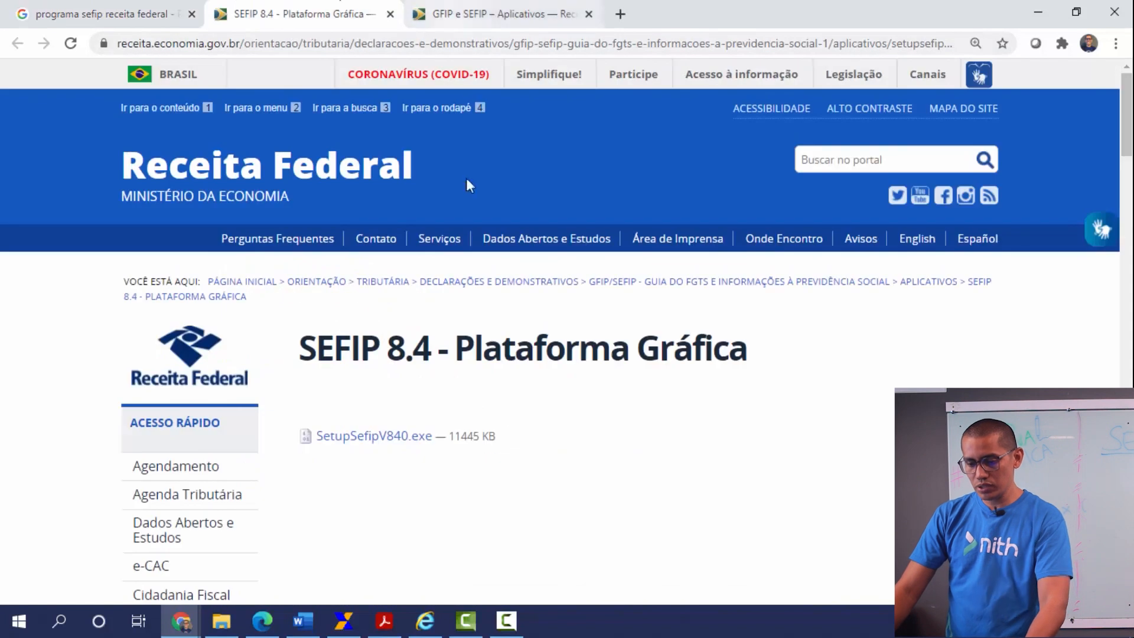
# Navigate from the SEFIP 8.4 page up through the GFIP/SEFIP guide to the Declarações e Demonstrativos page
pyautogui.scroll(-2, 531, 501)
pyautogui.scroll(2, 536, 501)
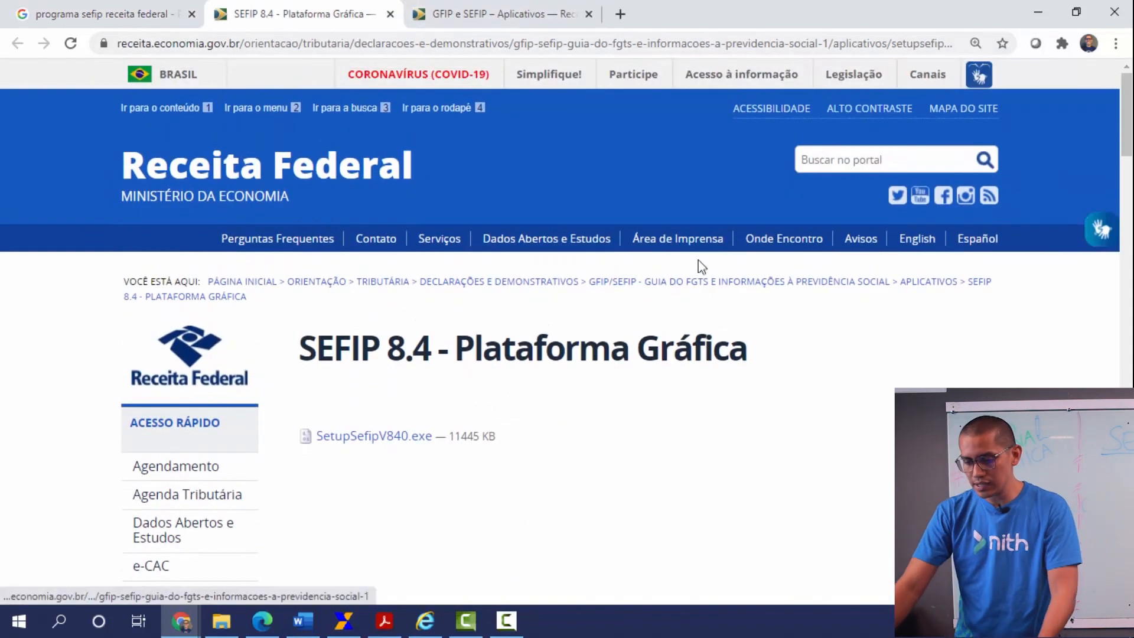
pyautogui.click(742, 283)
pyautogui.scroll(-6, 591, 354)
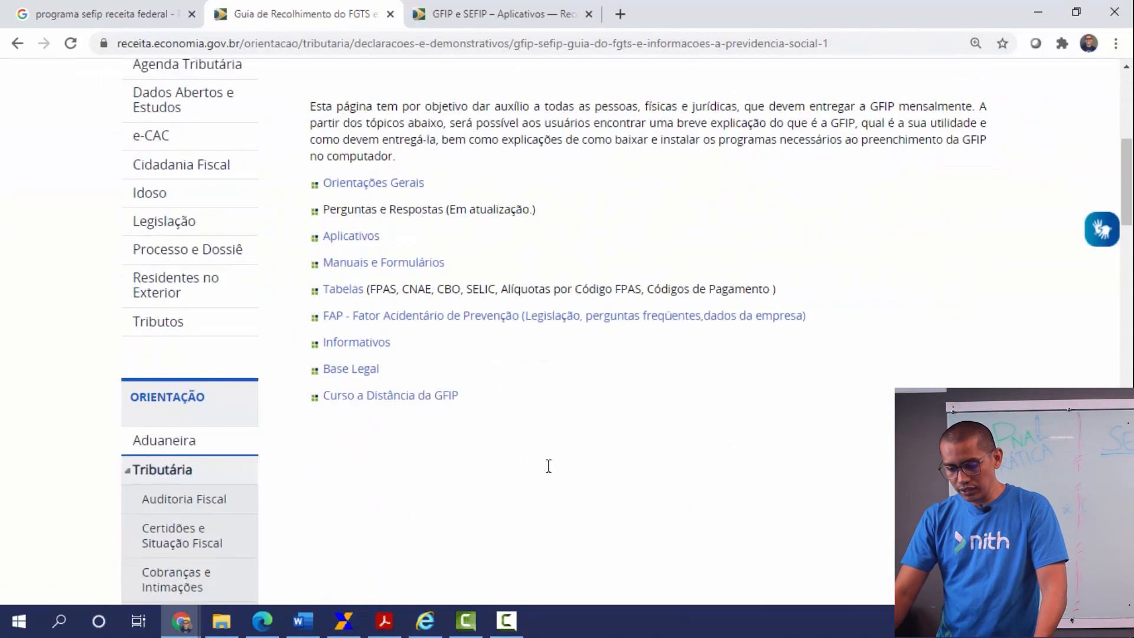
pyautogui.scroll(5, 547, 467)
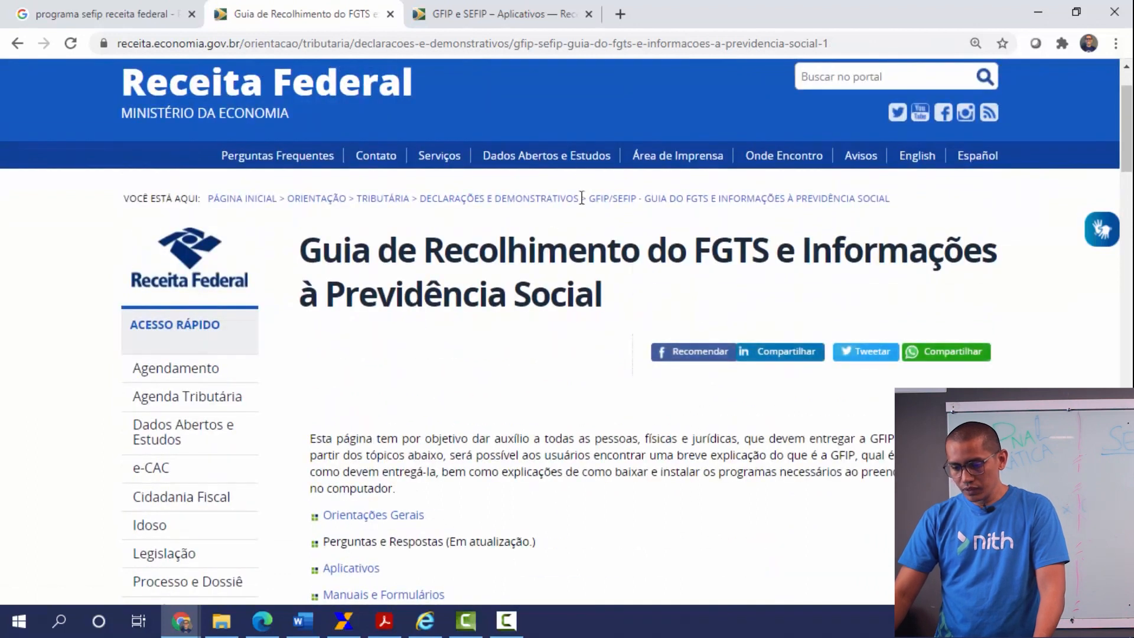
pyautogui.click(552, 198)
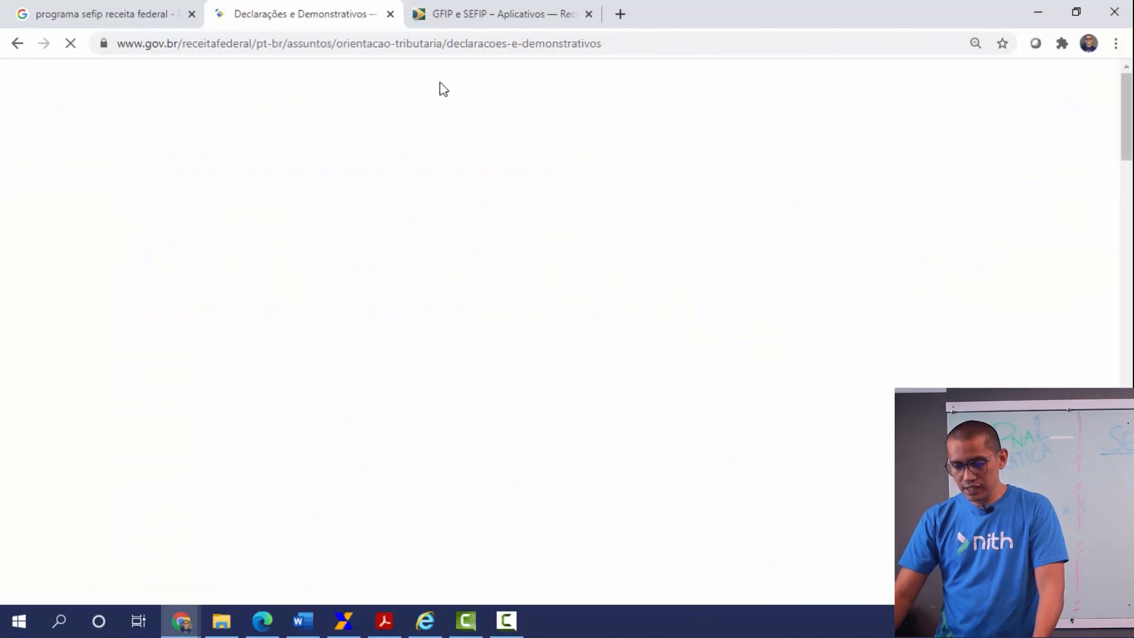
# Open GFIP/SEFIP - Guia do FGTS e Informações à Previdência Social from the list of declarations
pyautogui.scroll(-2, 716, 331)
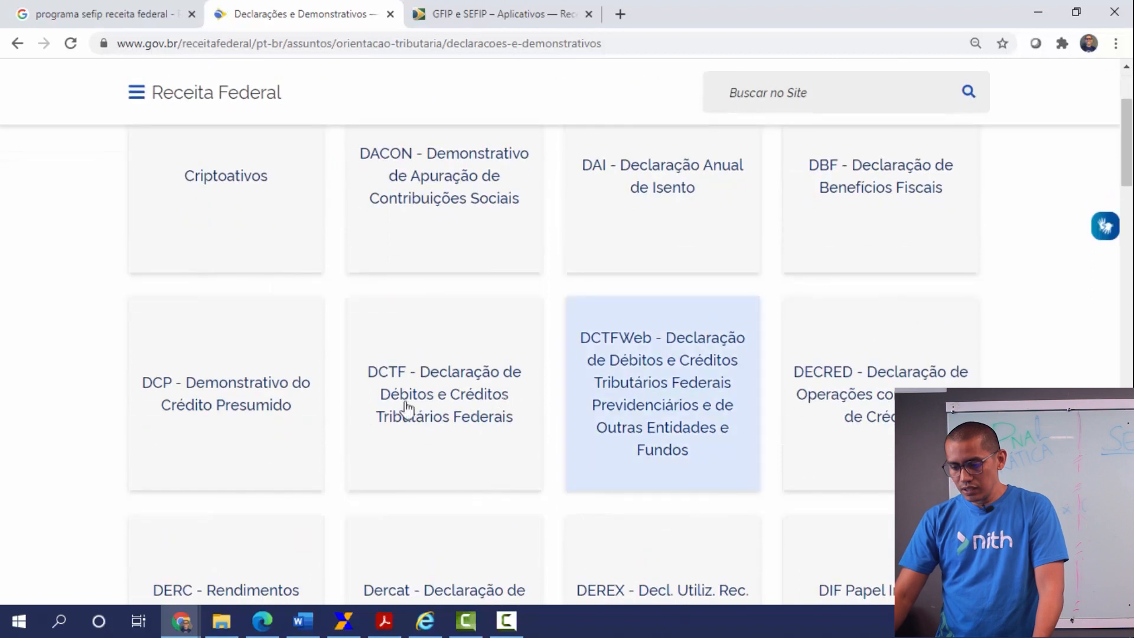
pyautogui.scroll(-8, 408, 407)
pyautogui.scroll(-13, 411, 372)
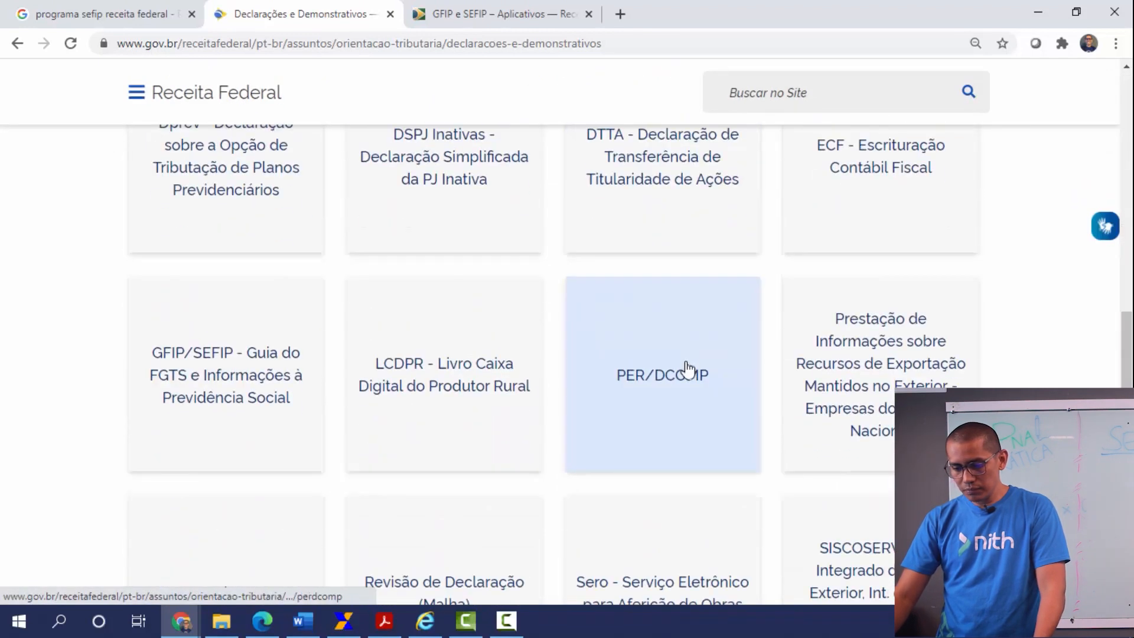
pyautogui.click(165, 363)
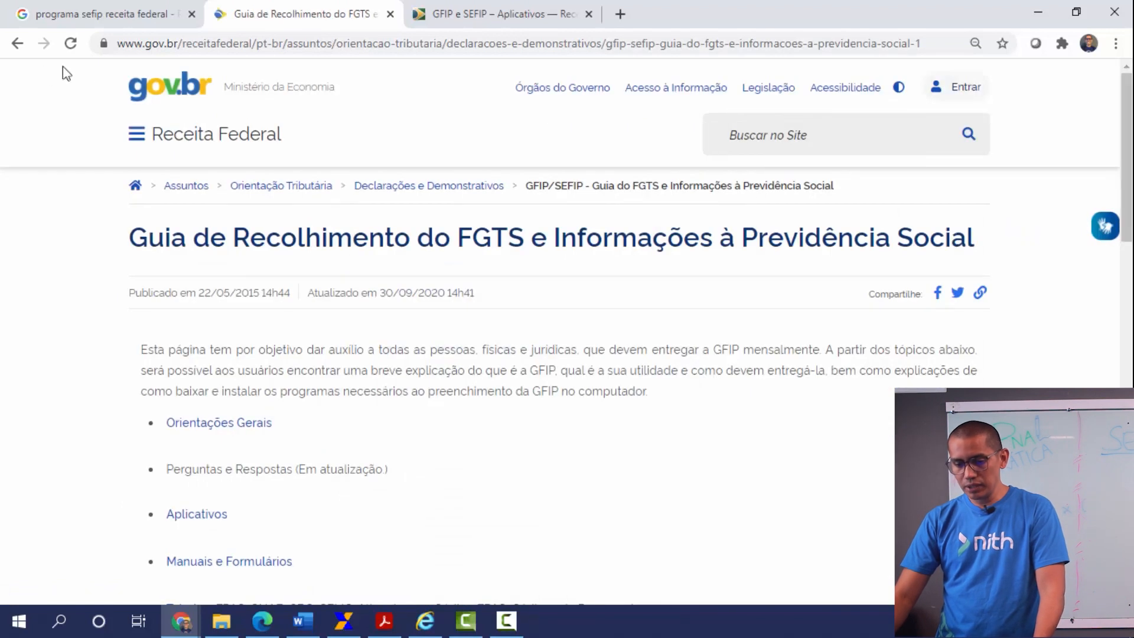
# Open the guide's Aplicativos page and highlight the Instalador_SEFIP_V8.40 24122020 download link
pyautogui.scroll(-1, 142, 198)
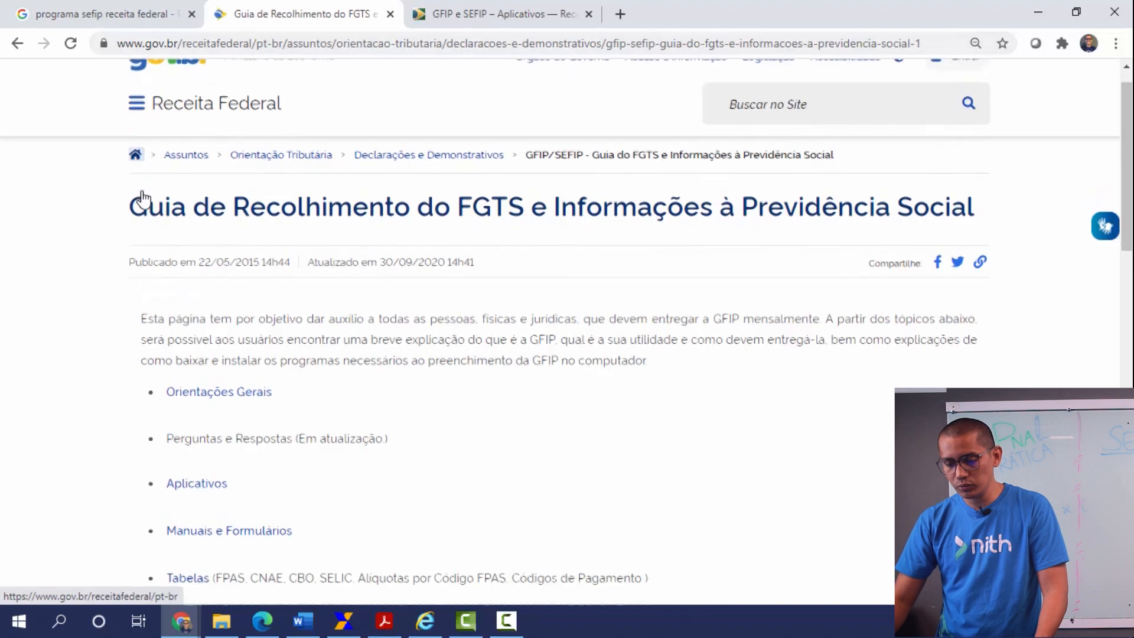
pyautogui.scroll(-5, 142, 198)
pyautogui.scroll(4, 445, 405)
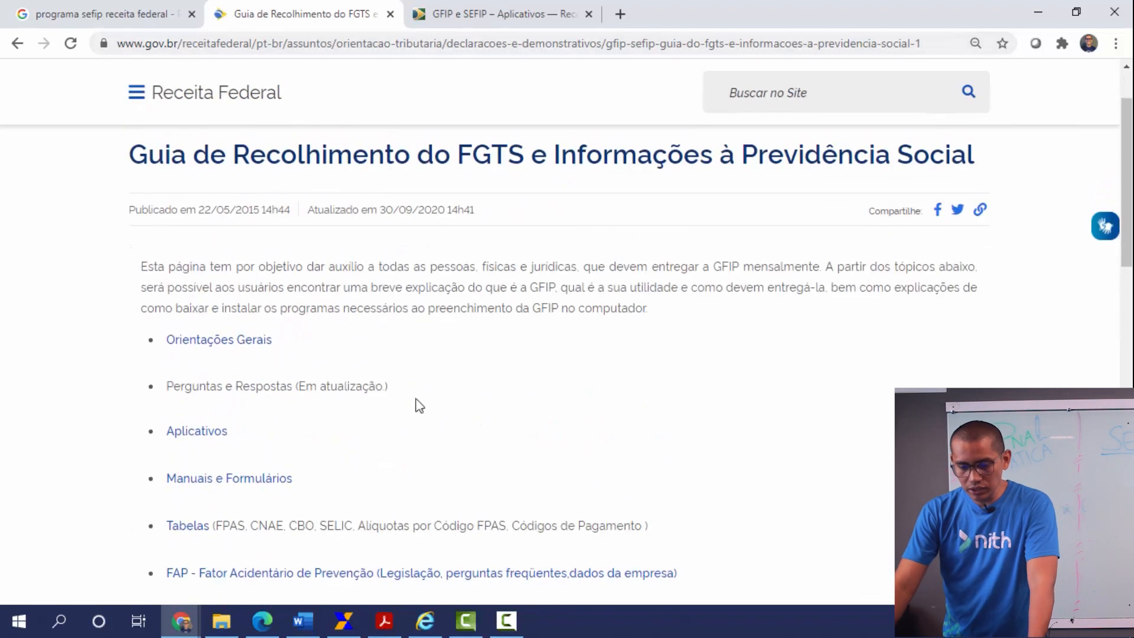
pyautogui.scroll(-3, 395, 397)
pyautogui.click(211, 269)
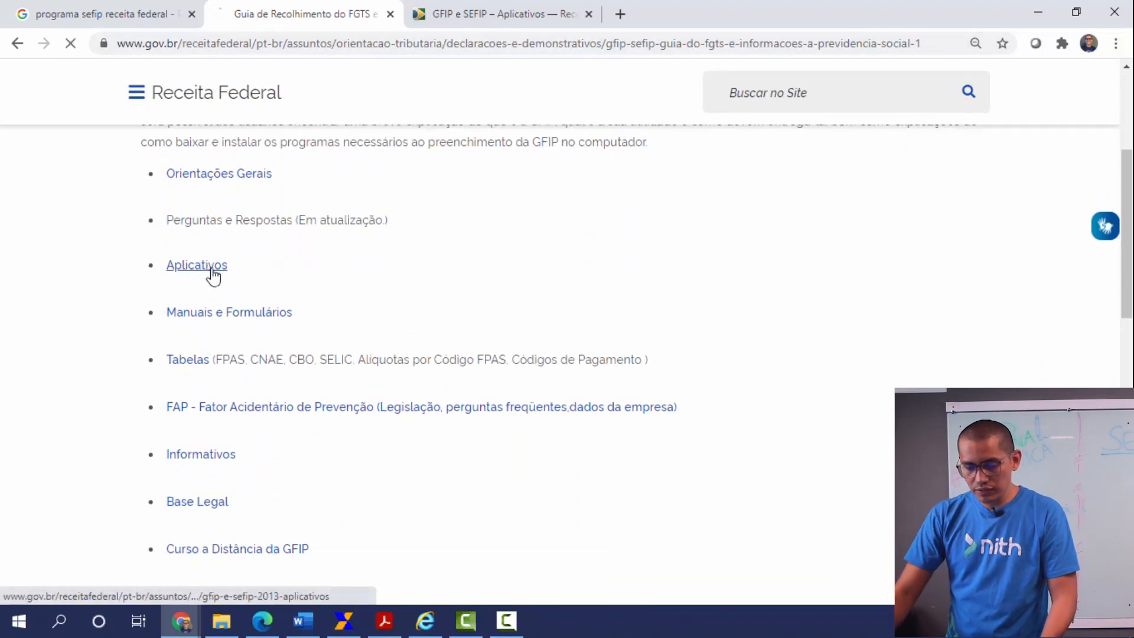
pyautogui.scroll(-3, 334, 332)
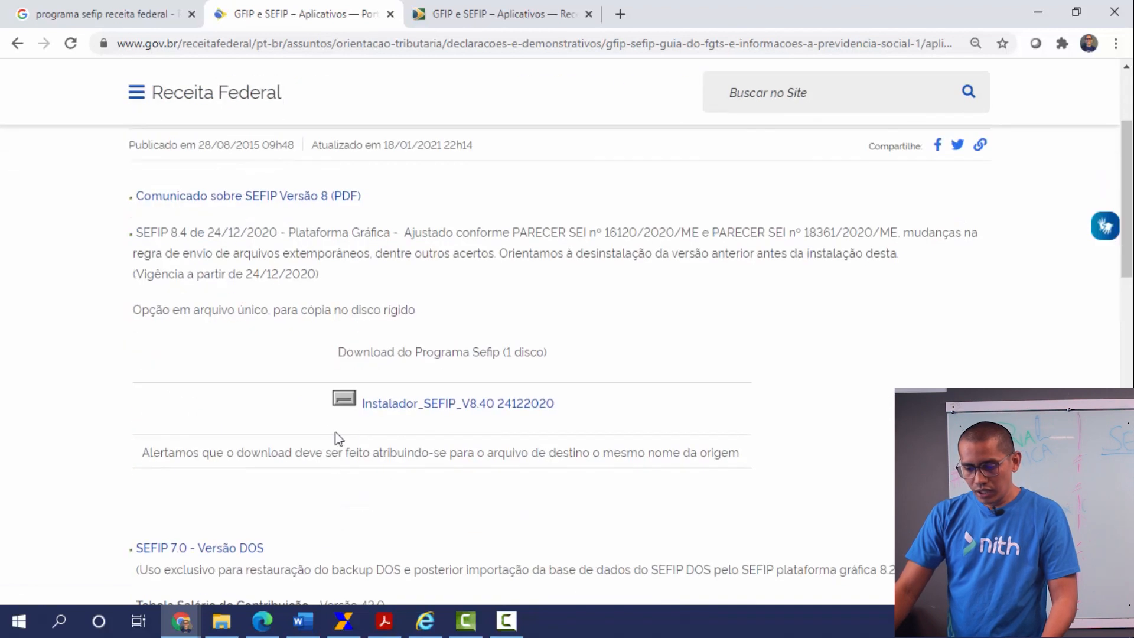
pyautogui.moveTo(587, 408); pyautogui.dragTo(346, 412)
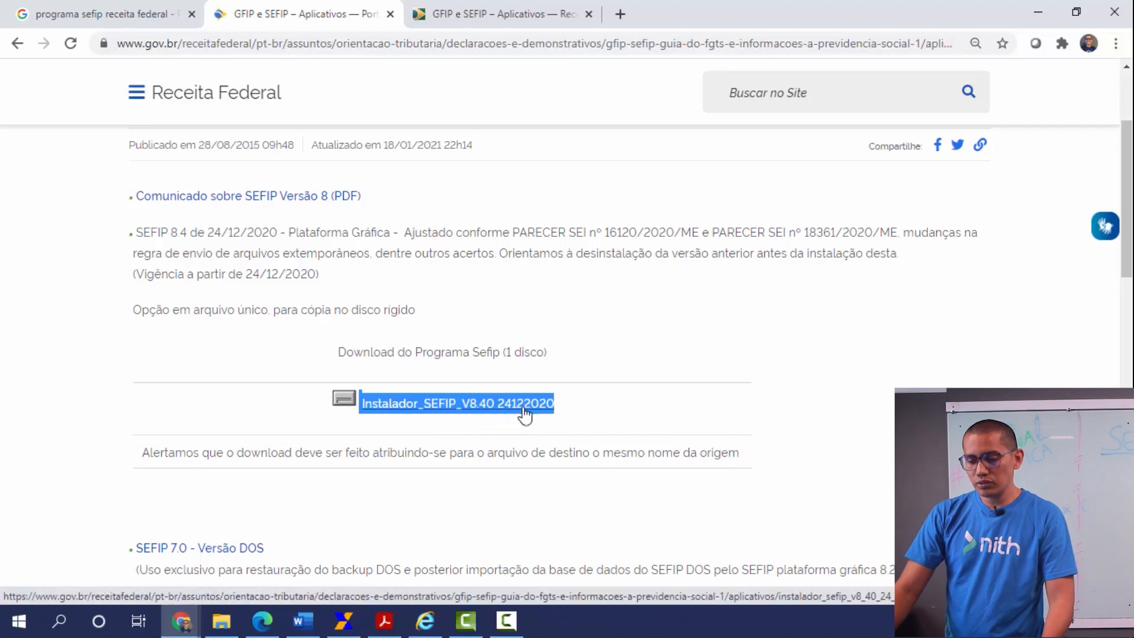
# Examine the SEFIP 8.4 release date on the older Receita Federal GFIP e SEFIP – Aplicativos page
pyautogui.click(508, 10)
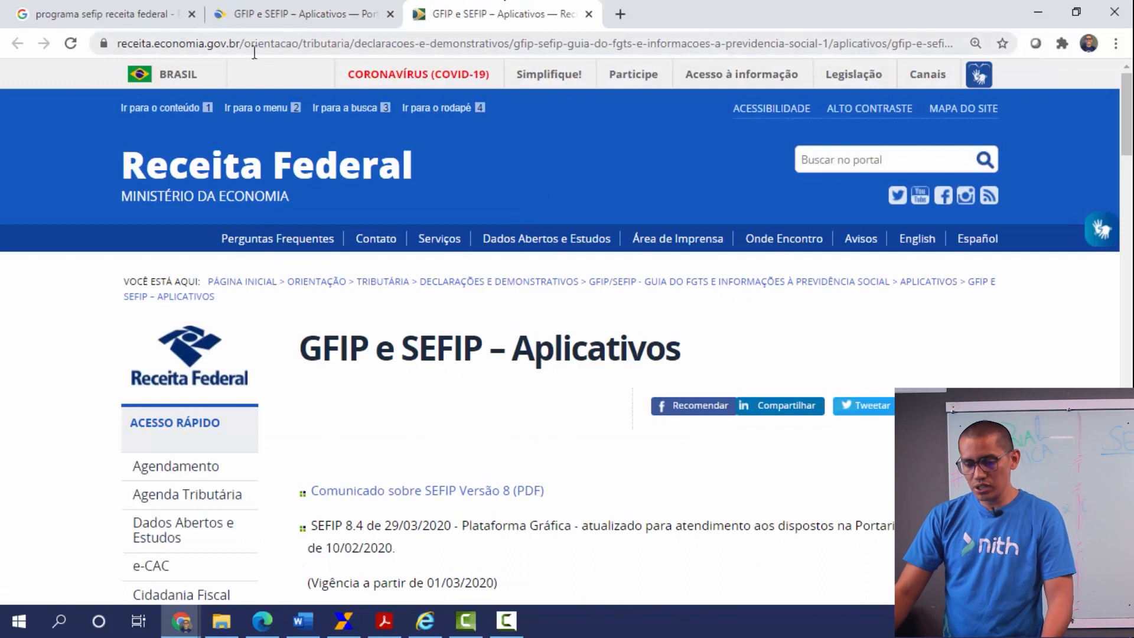
pyautogui.scroll(-5, 590, 233)
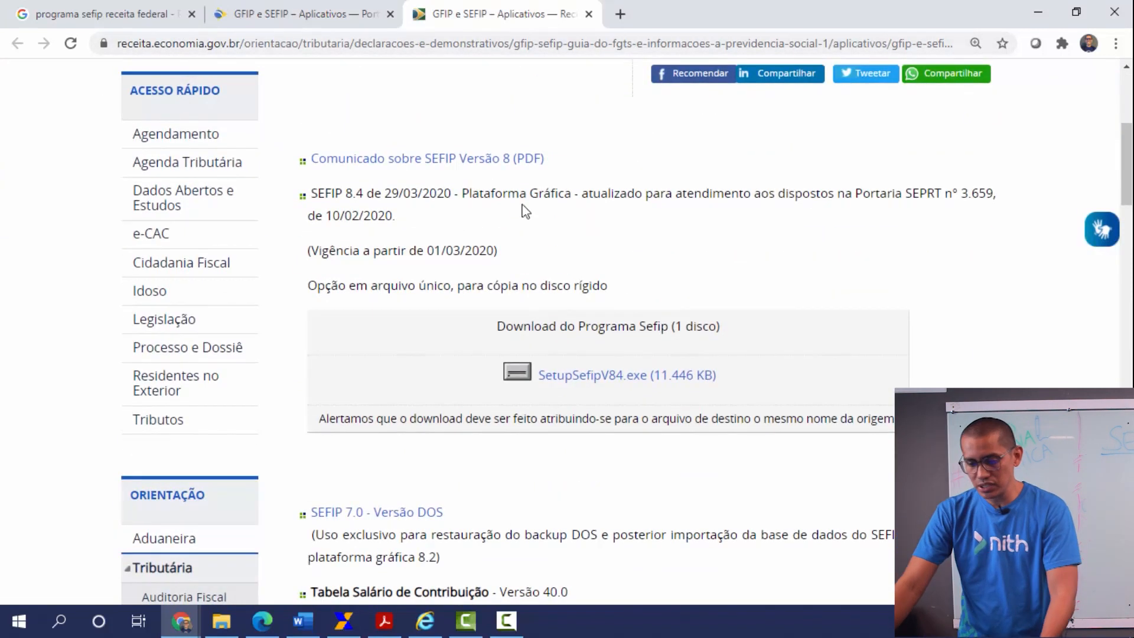
pyautogui.moveTo(387, 192); pyautogui.dragTo(454, 200)
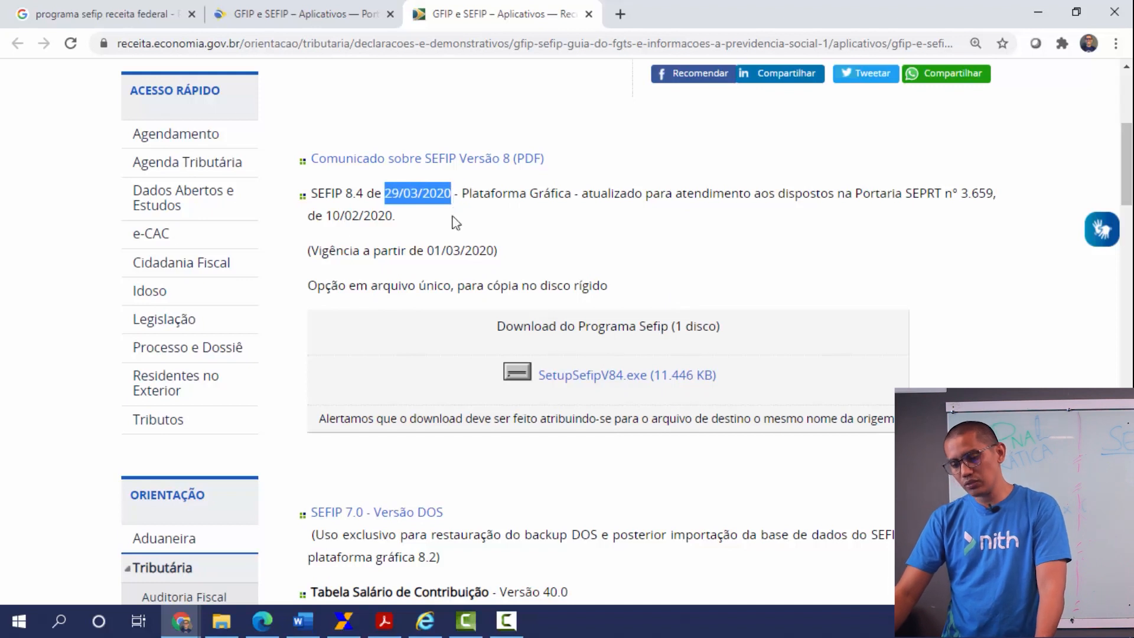
pyautogui.click(450, 212)
pyautogui.moveTo(381, 190); pyautogui.dragTo(448, 204)
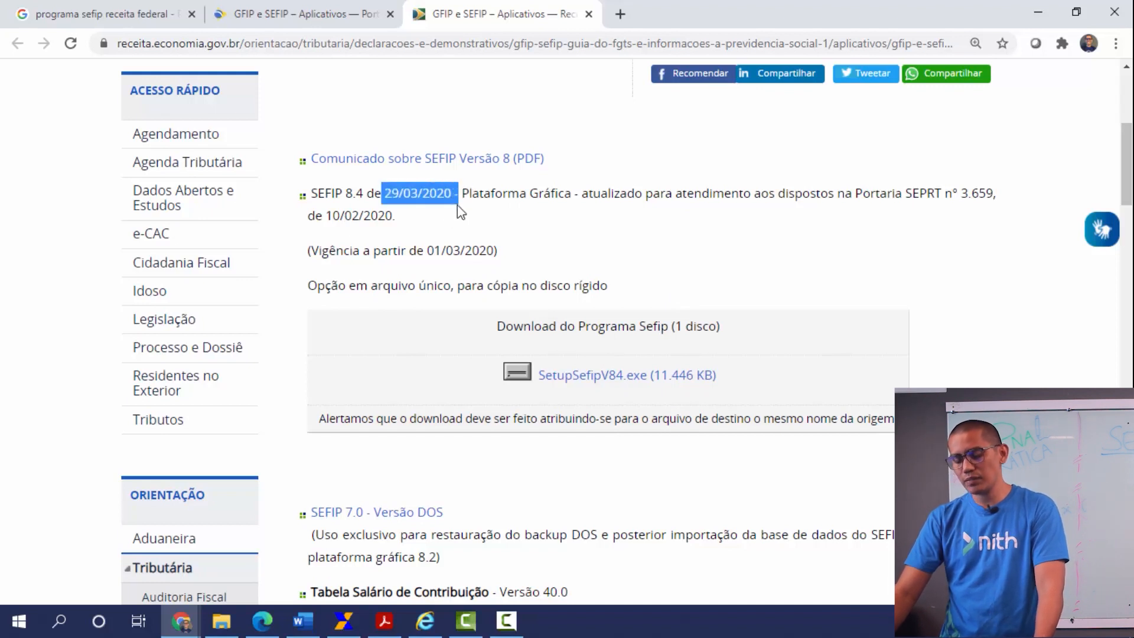
pyautogui.click(430, 208)
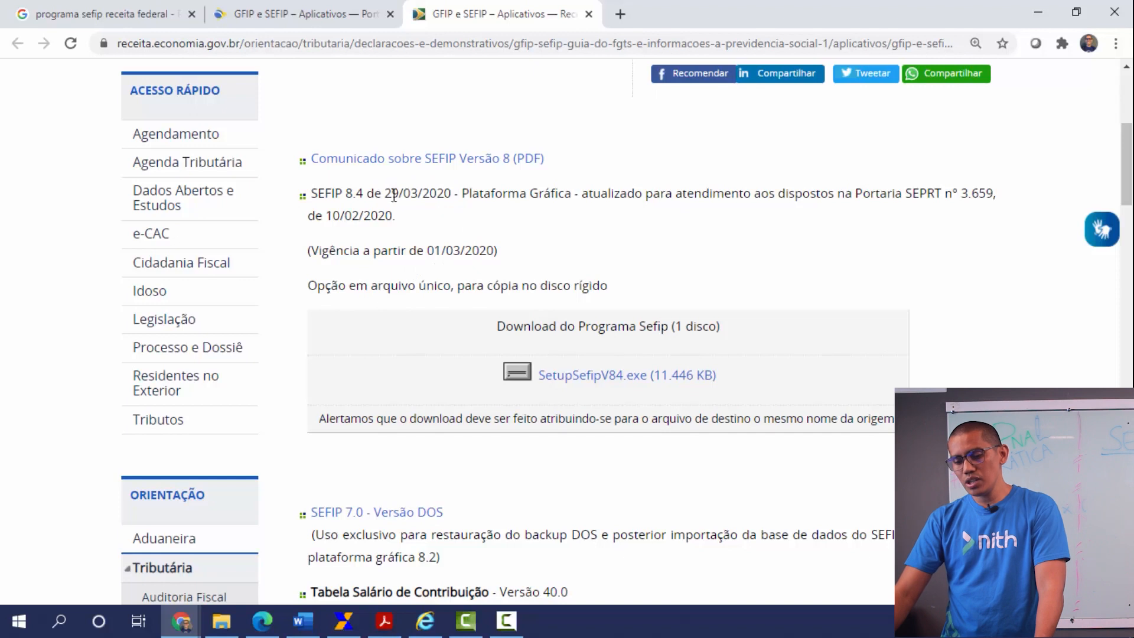
pyautogui.moveTo(394, 196); pyautogui.dragTo(450, 202)
pyautogui.click(490, 227)
pyautogui.scroll(-5, 484, 218)
pyautogui.scroll(7, 483, 248)
# Return to the gov.br GFIP e SEFIP – Aplicativos page and review its installer and contribution table downloads
pyautogui.hotkey('ctrl', 'shift', 'Tab')
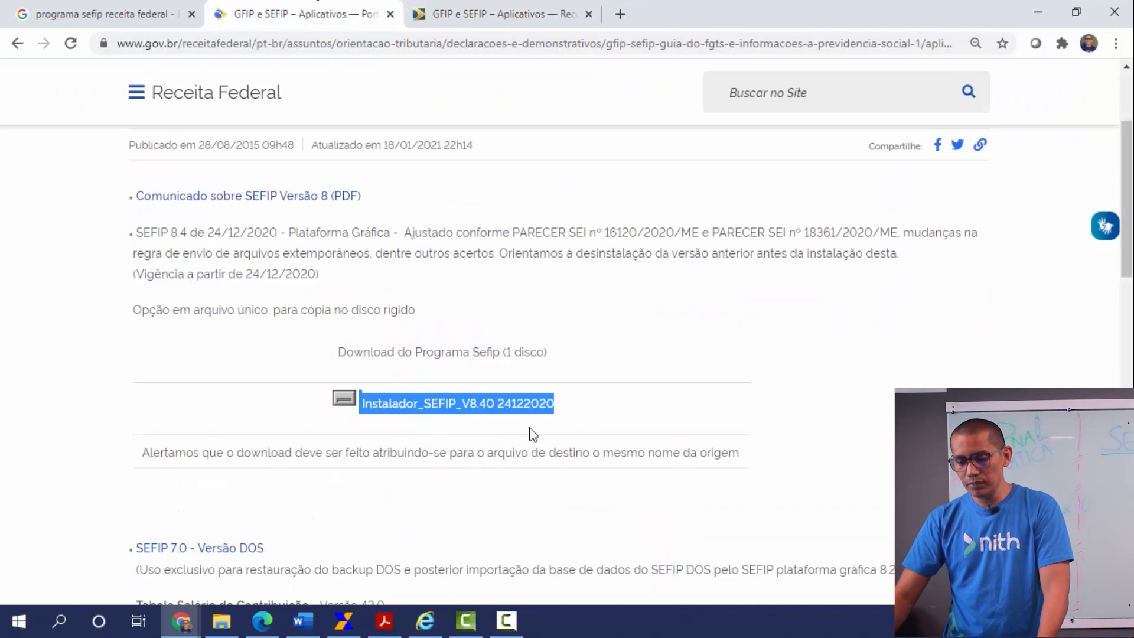
pyautogui.scroll(3, 415, 319)
pyautogui.scroll(-5, 329, 345)
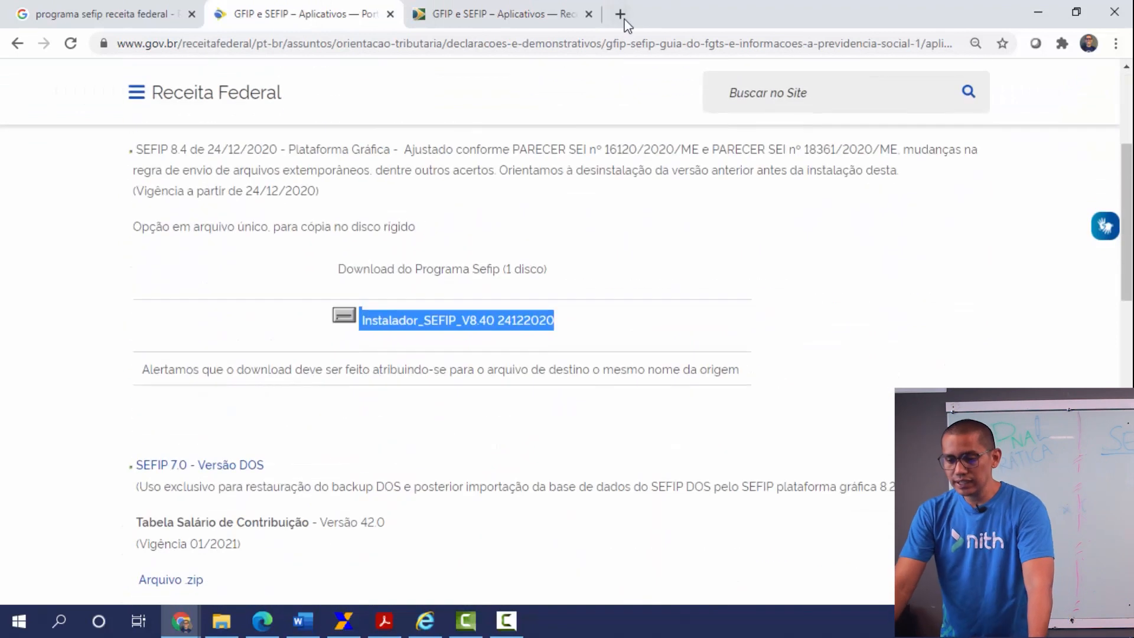
# Open the Caixa website in a new browser tab and go to its Downloads page
pyautogui.click(620, 13)
pyautogui.write('caixa')
pyautogui.press('Return')
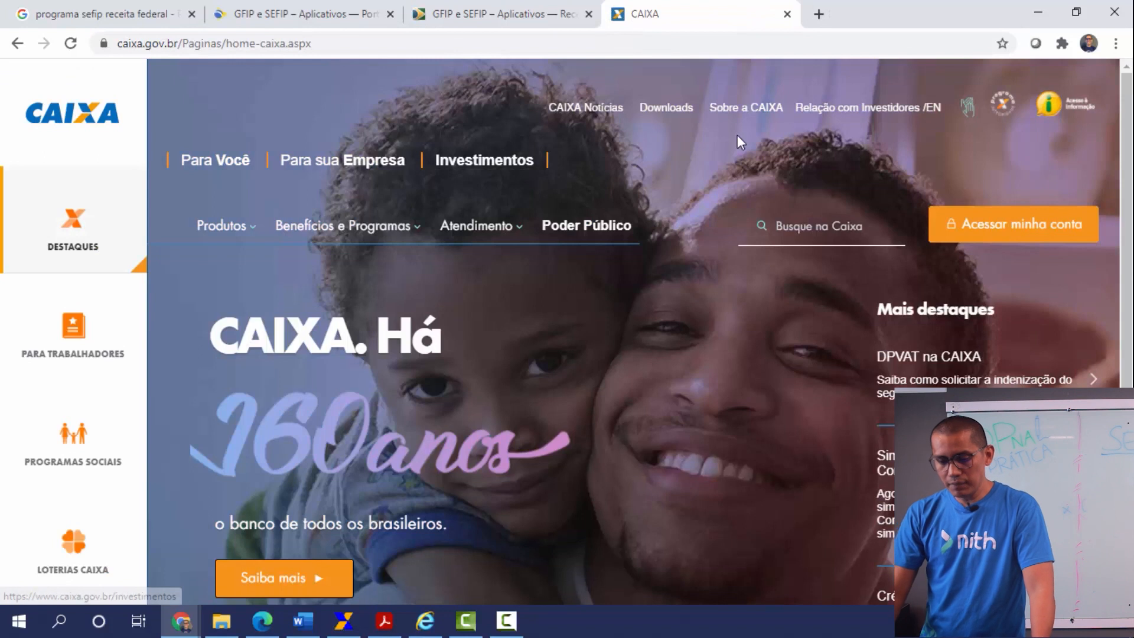
pyautogui.click(679, 117)
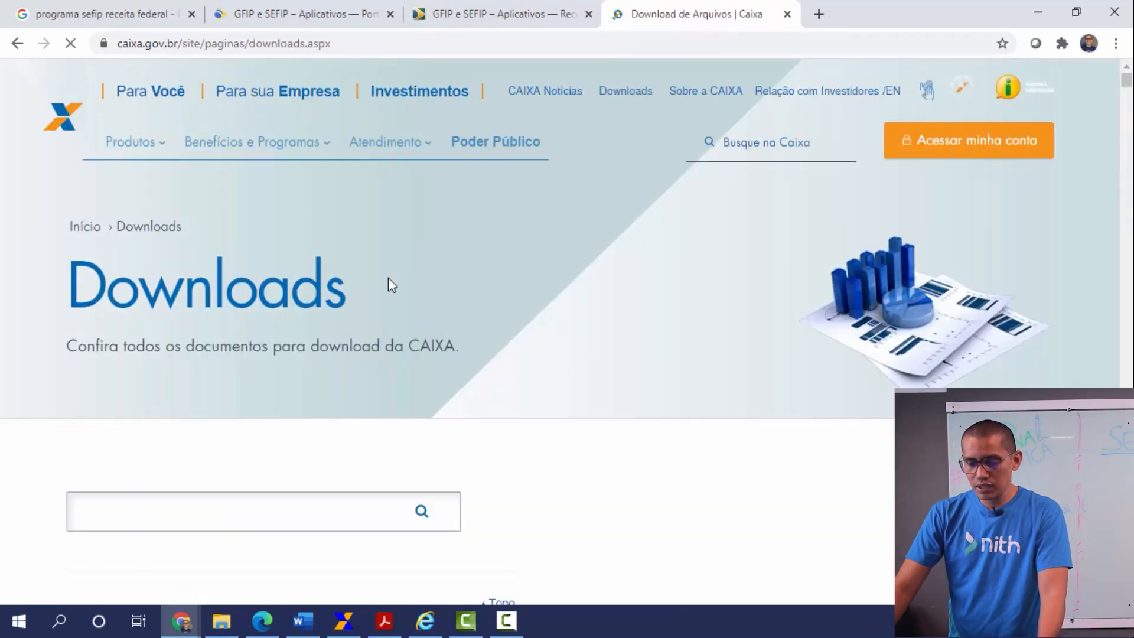
# Find the FGTS – SEFIP/GRF category in the Caixa downloads list and expand its files
pyautogui.scroll(-10, 381, 269)
pyautogui.scroll(-20, 372, 263)
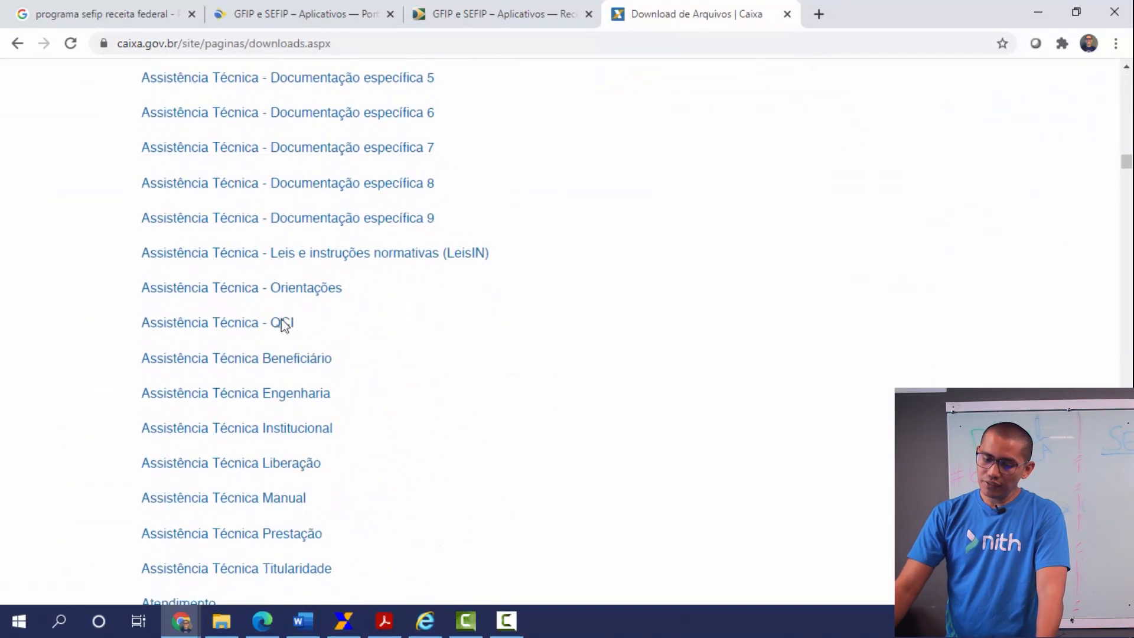
pyautogui.scroll(-20, 276, 326)
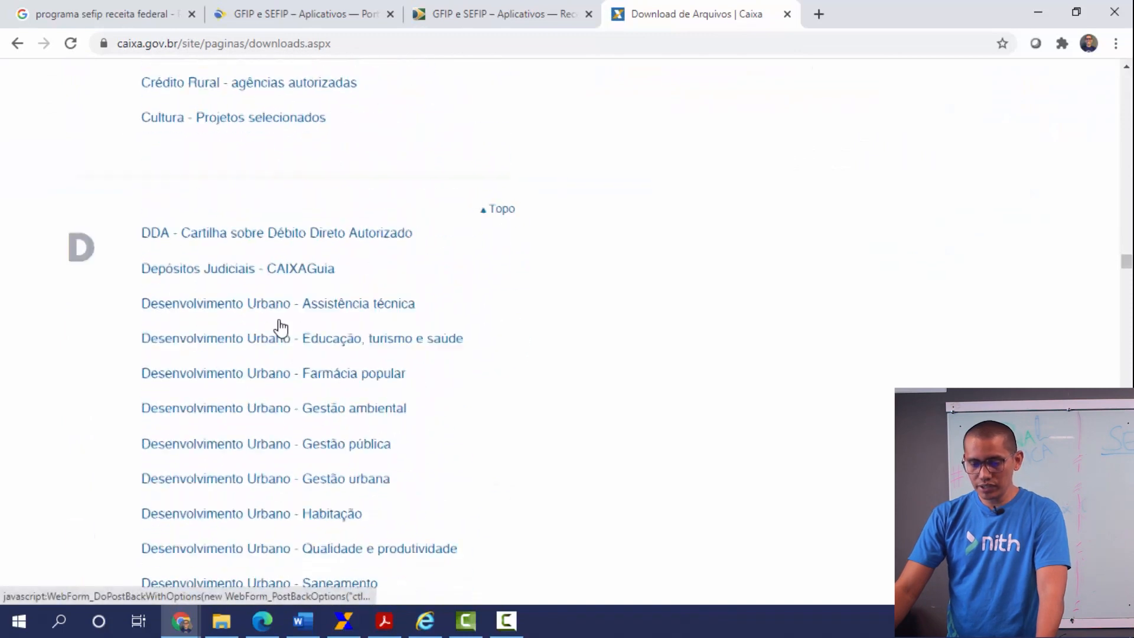
pyautogui.scroll(-7, 279, 322)
pyautogui.scroll(5, 279, 322)
pyautogui.scroll(-5, 282, 320)
pyautogui.scroll(-10, 282, 320)
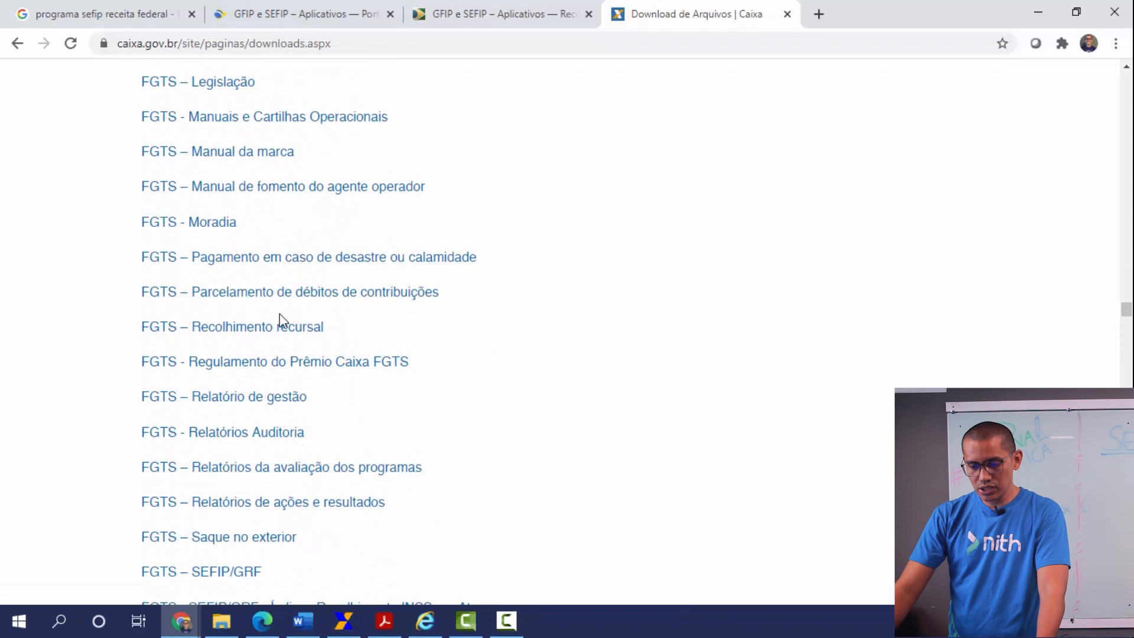
pyautogui.scroll(-10, 279, 314)
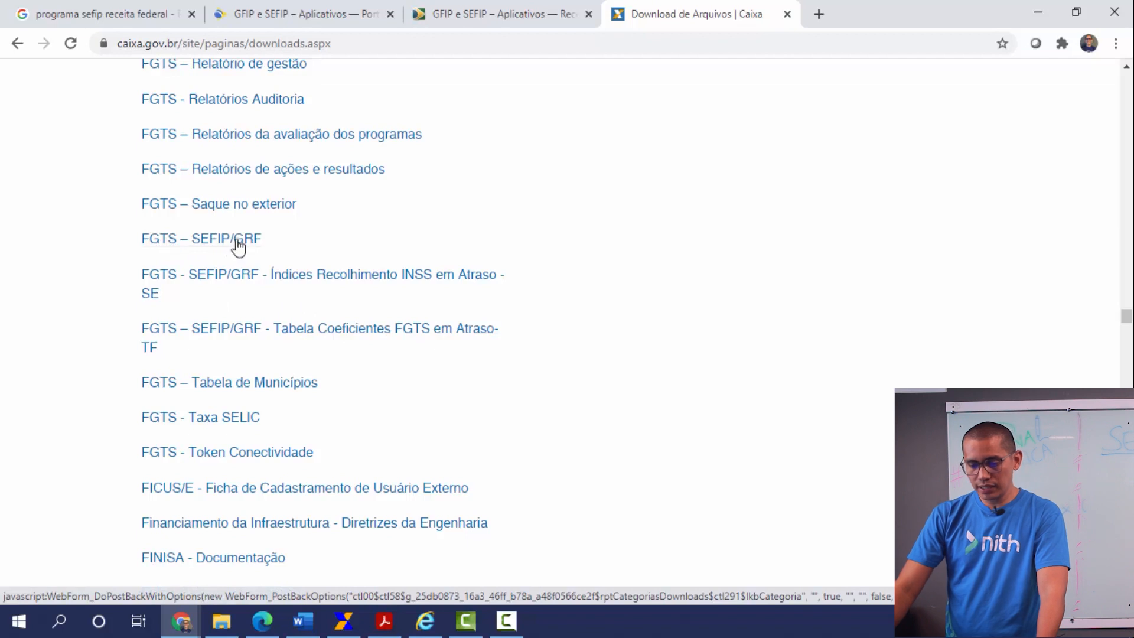
pyautogui.click(256, 241)
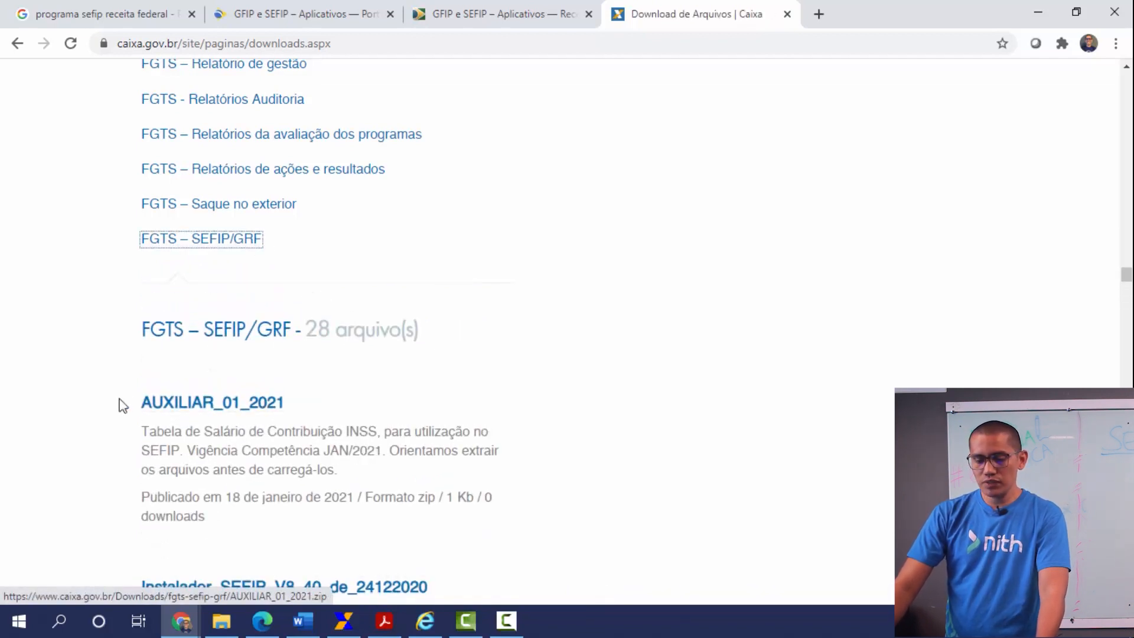
# Highlight the AUXILIAR_01_2021 and Instalador_SEFIP_V8_40_de_24122020 entries and download the installer
pyautogui.moveTo(98, 406); pyautogui.dragTo(352, 388)
pyautogui.scroll(-5, 352, 388)
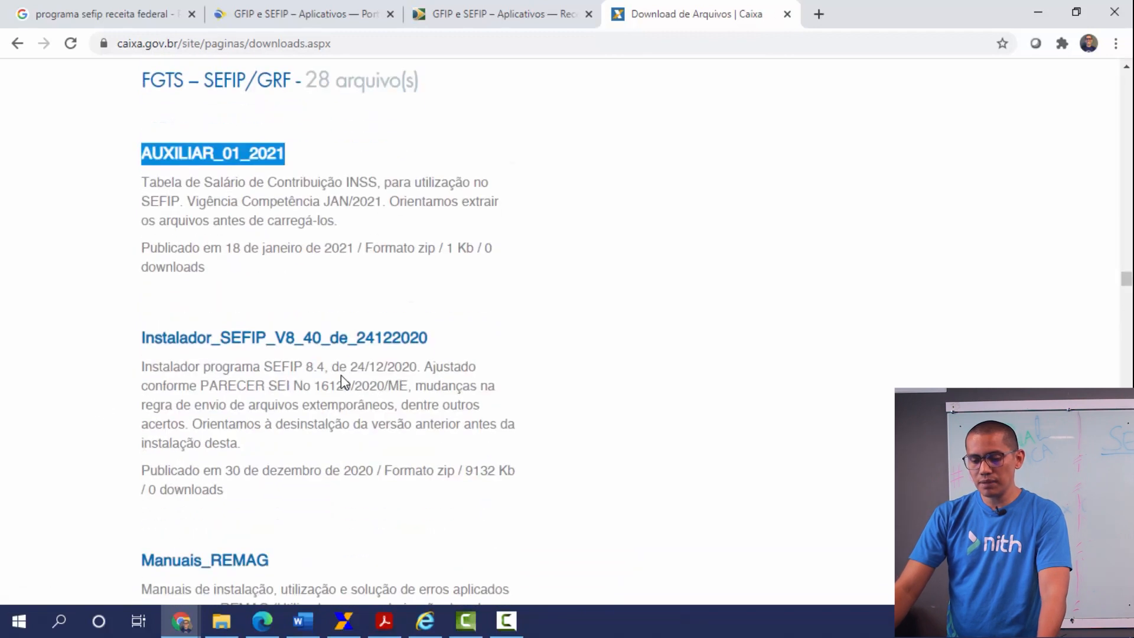
pyautogui.moveTo(99, 265); pyautogui.dragTo(552, 256)
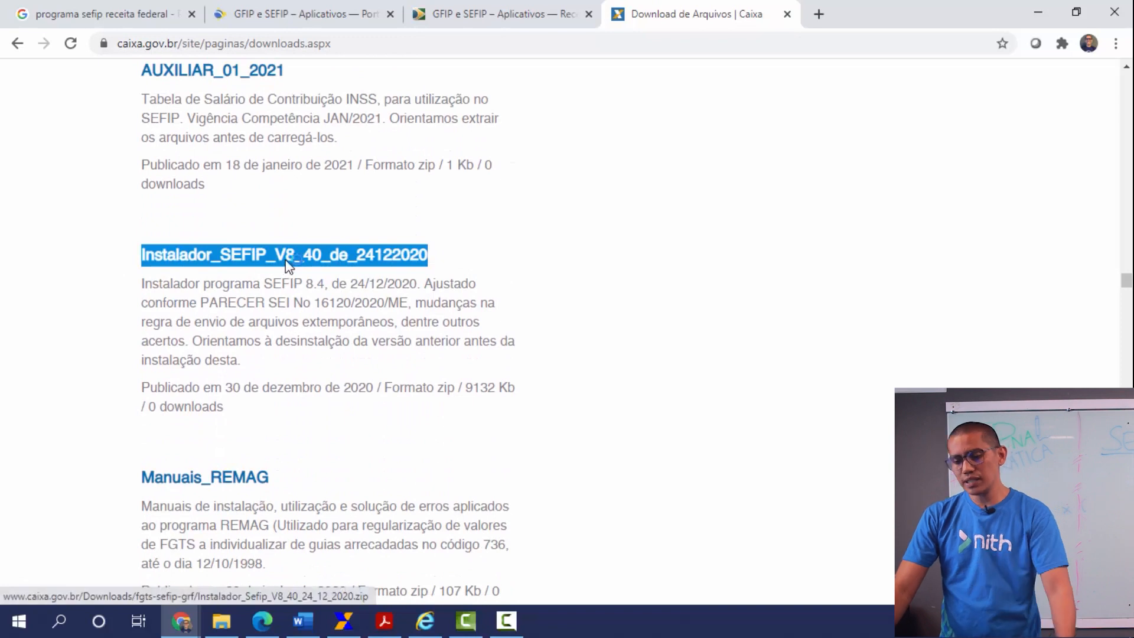
pyautogui.click(263, 266)
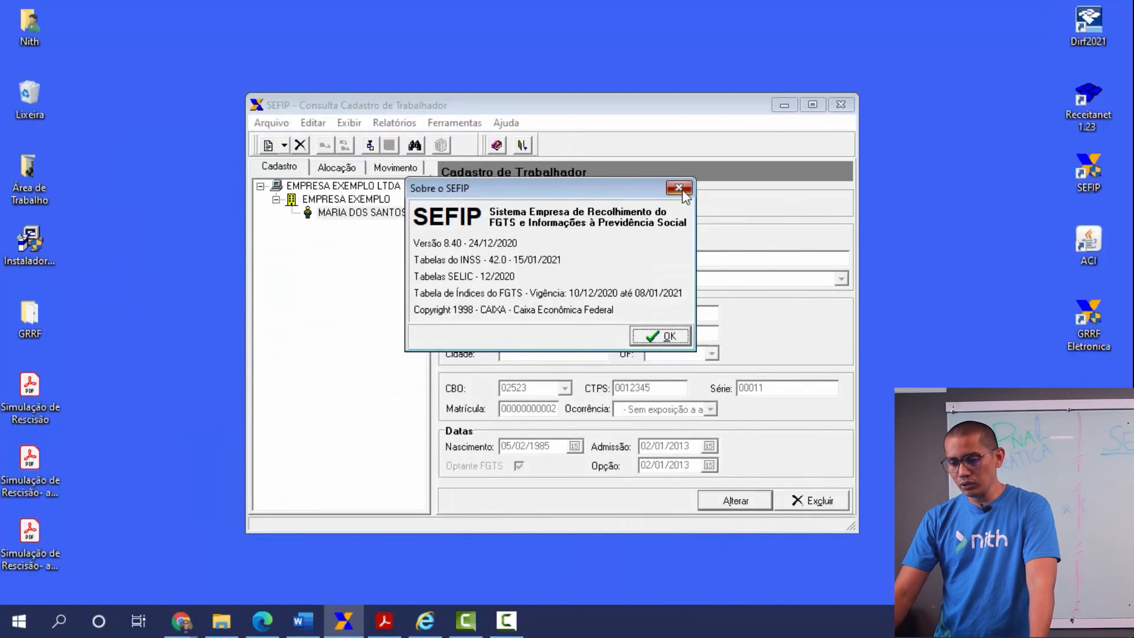
# In SEFIP, dismiss the version information and examine the latest contribution rate rows in the INSS tables
pyautogui.click(679, 189)
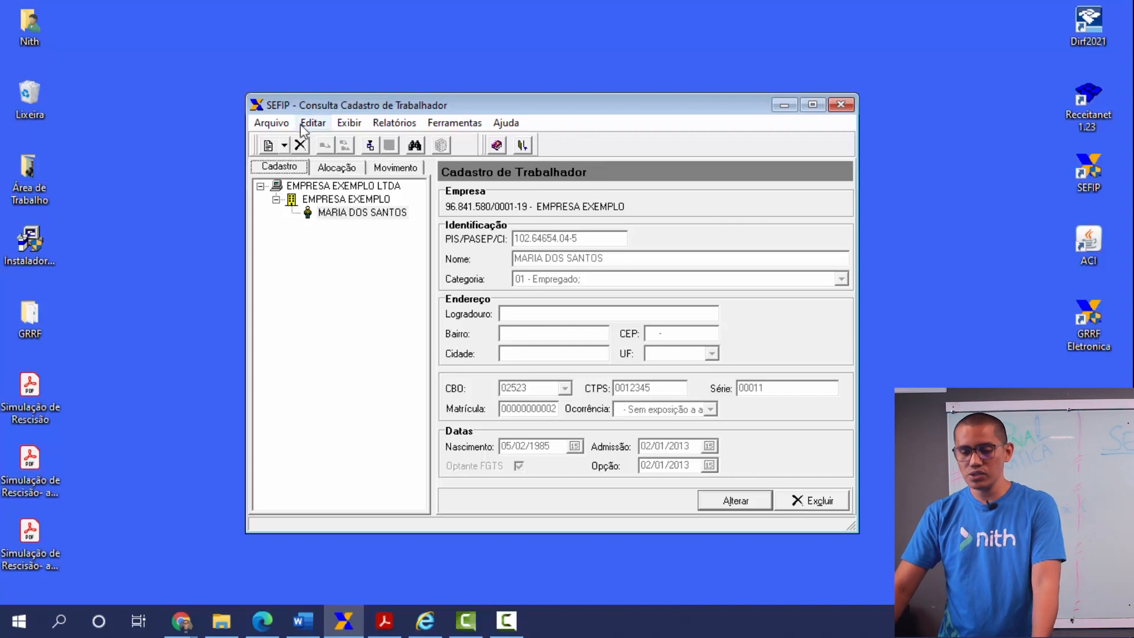
pyautogui.click(349, 124)
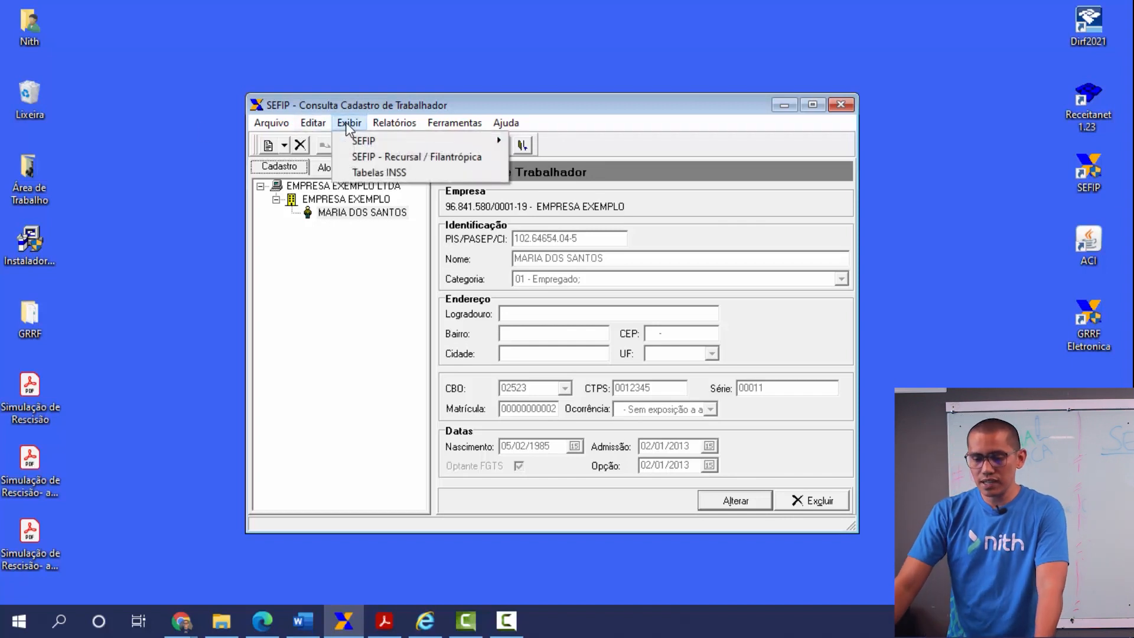
pyautogui.click(384, 168)
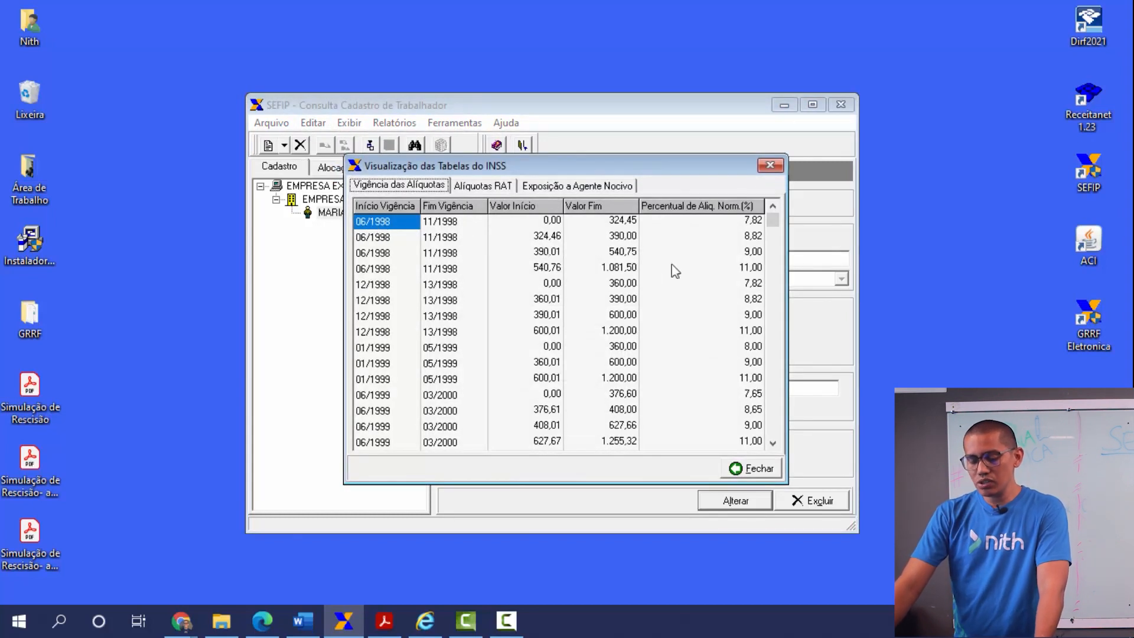
pyautogui.moveTo(772, 221); pyautogui.dragTo(785, 431)
pyautogui.click(376, 428)
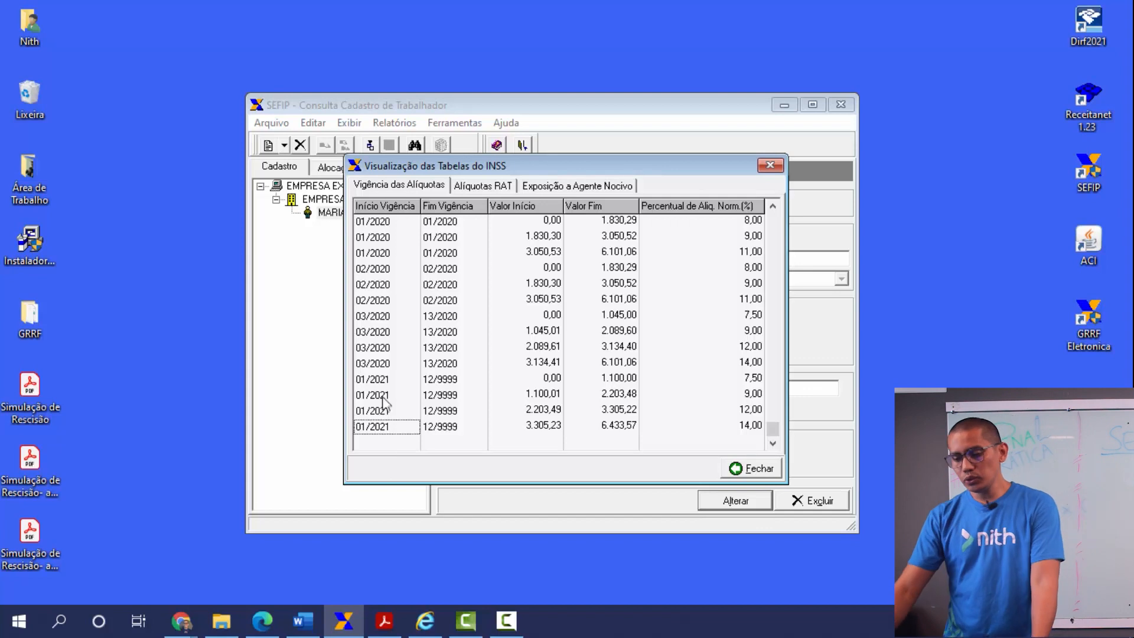
pyautogui.click(770, 166)
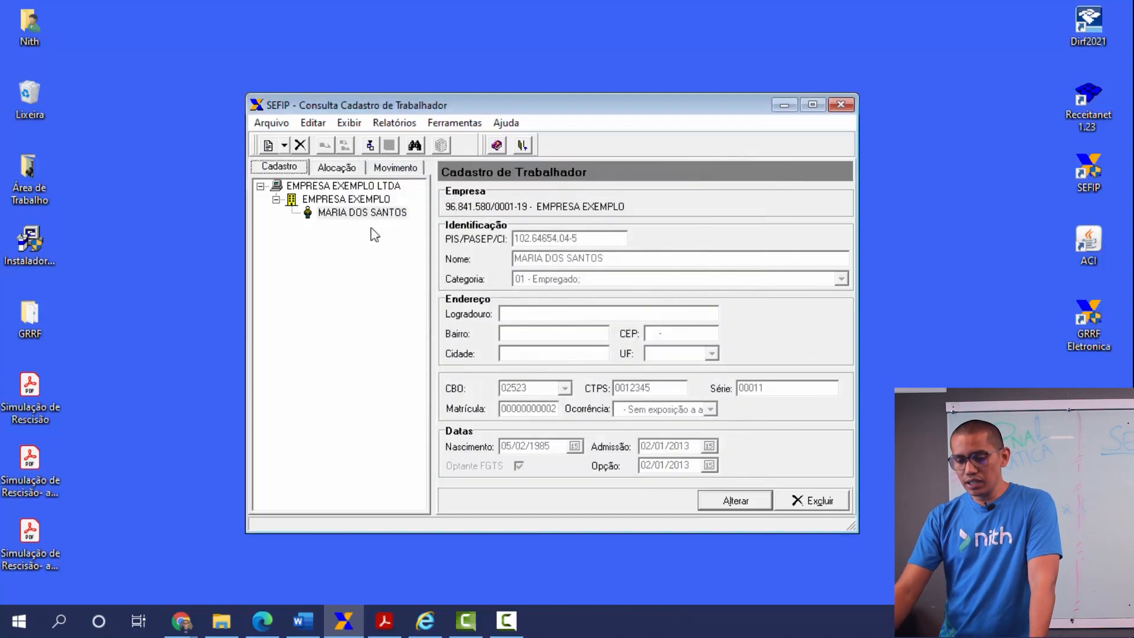
# View the registration record of EMPRESA EXEMPLO LTDA and the existing movement
pyautogui.click(354, 200)
pyautogui.press('Up')
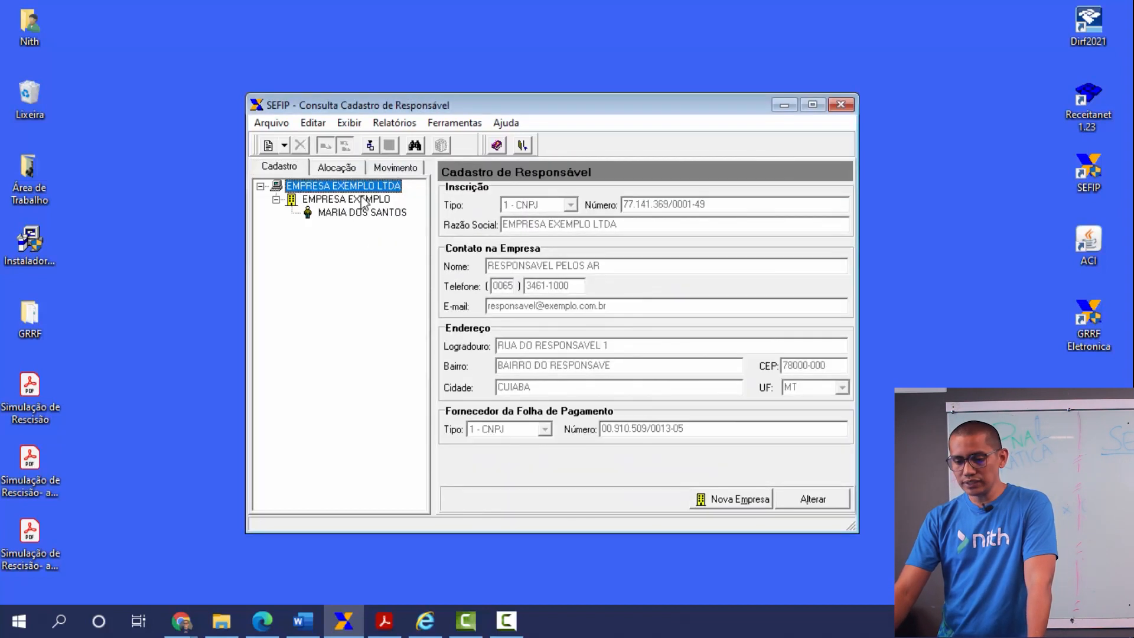
pyautogui.click(395, 168)
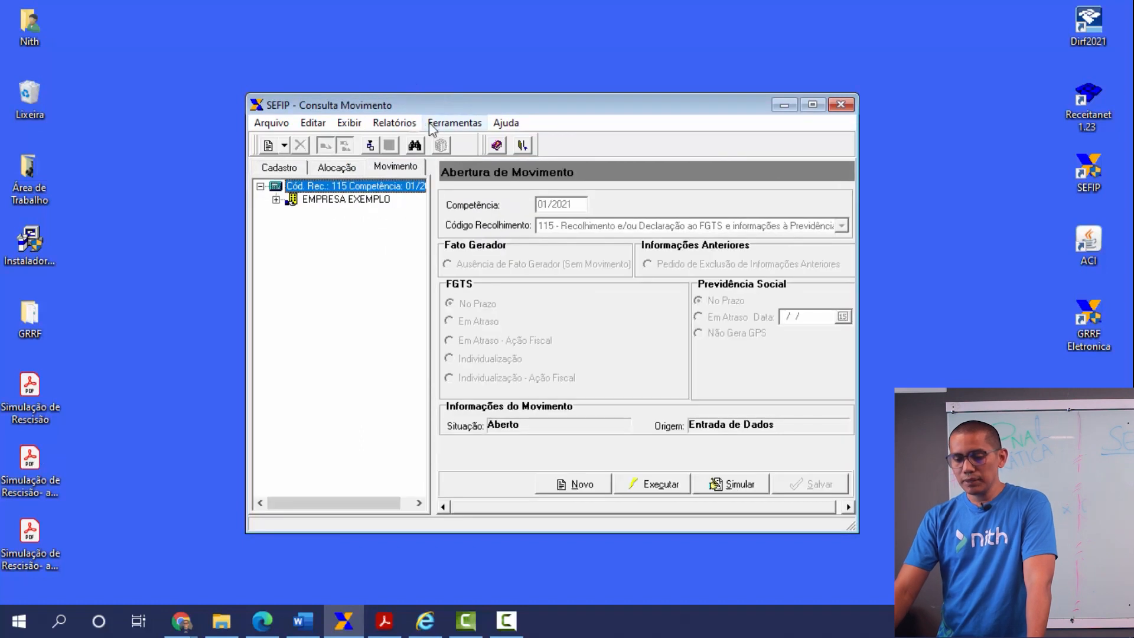
# Back up the SEFIP database to the Área de Trabalho as SEFIPBKP022021
pyautogui.click(411, 126)
pyautogui.moveTo(442, 124)
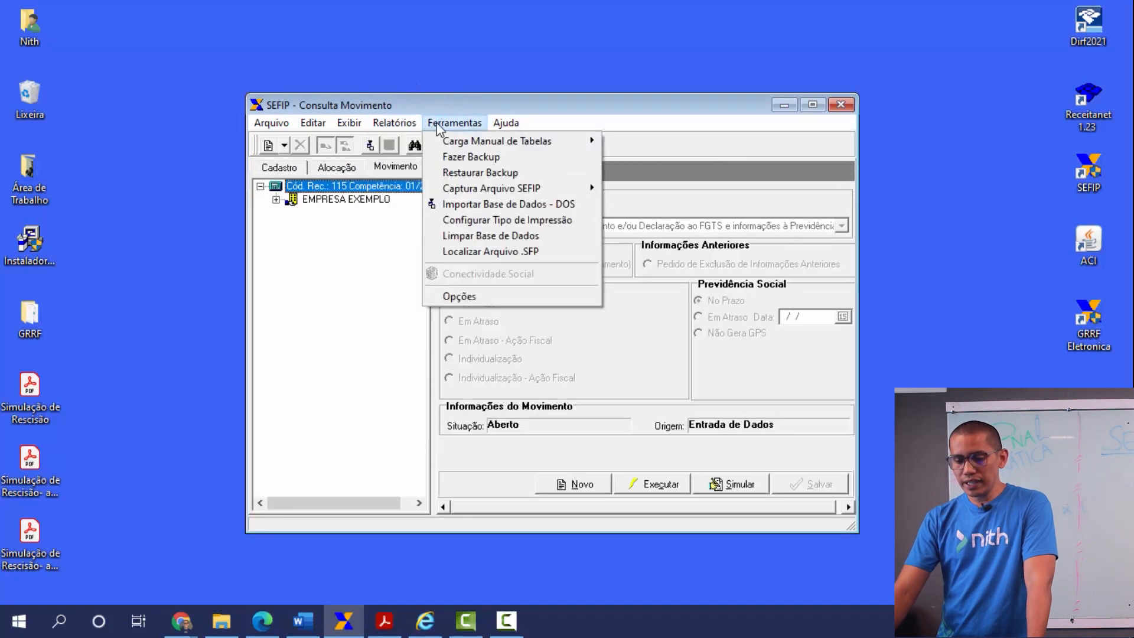
pyautogui.click(466, 154)
pyautogui.click(647, 412)
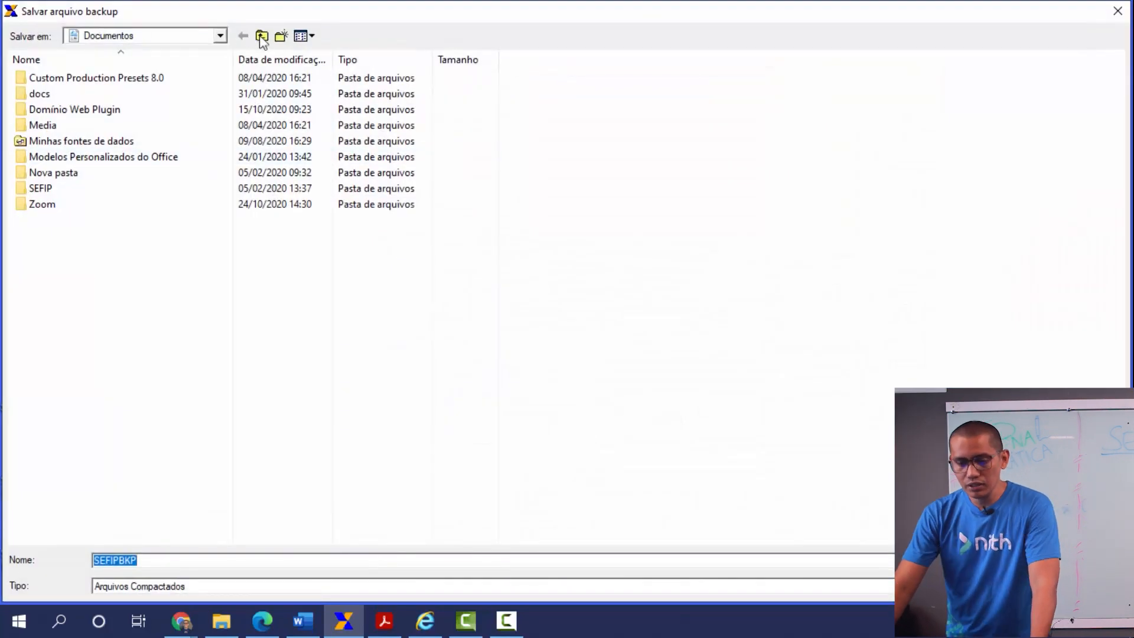
pyautogui.click(221, 35)
pyautogui.scroll(3, 187, 121)
pyautogui.click(118, 54)
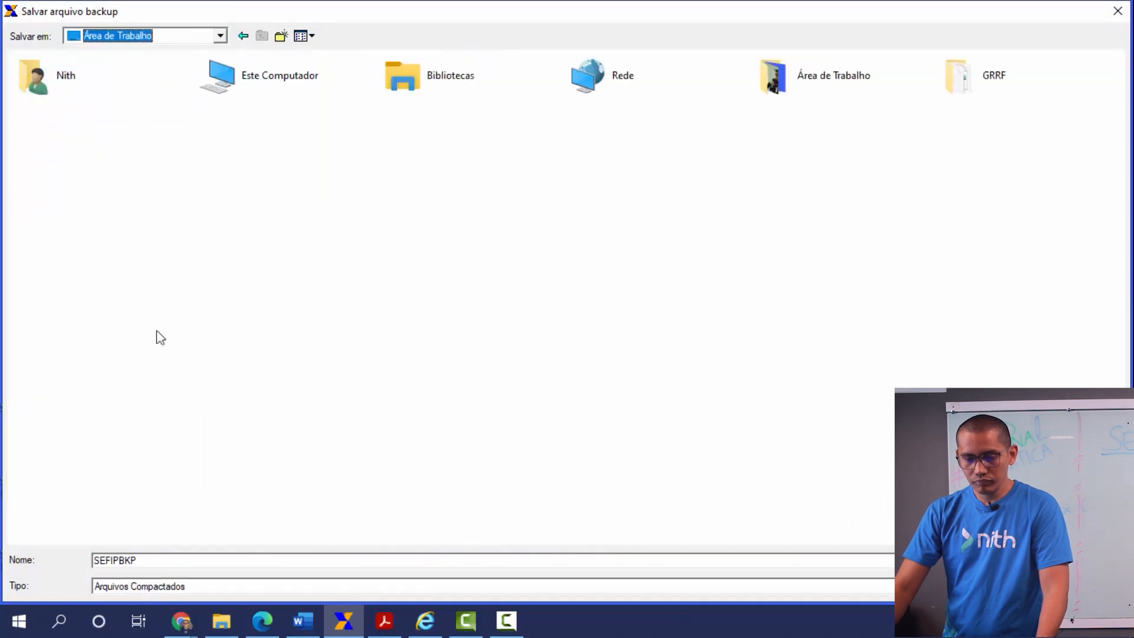
pyautogui.click(184, 560)
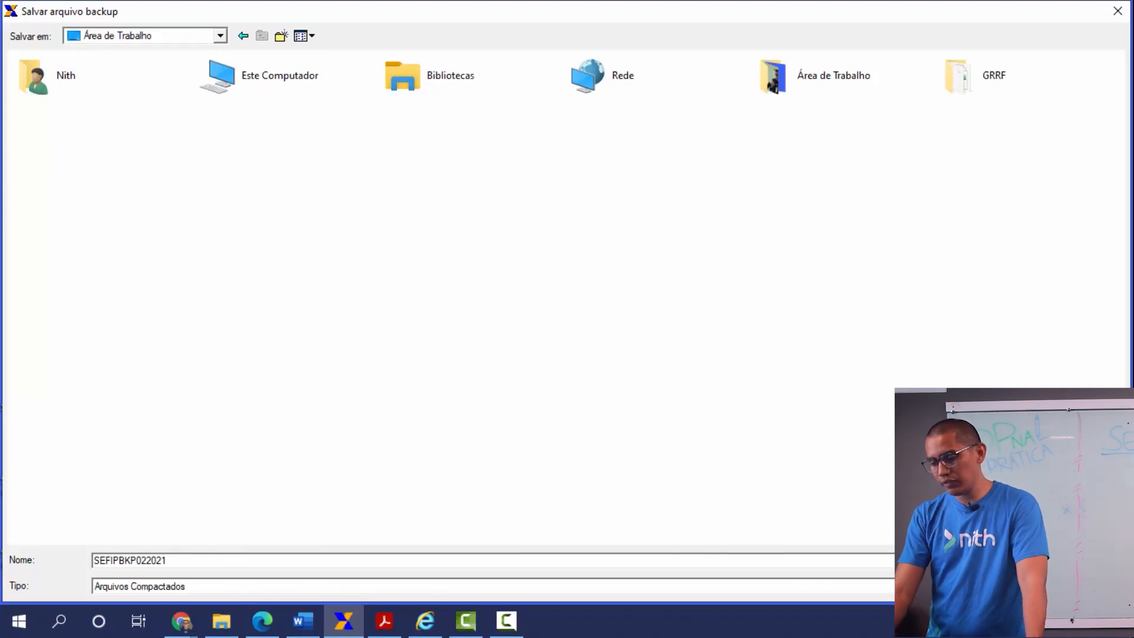
pyautogui.press('Return')
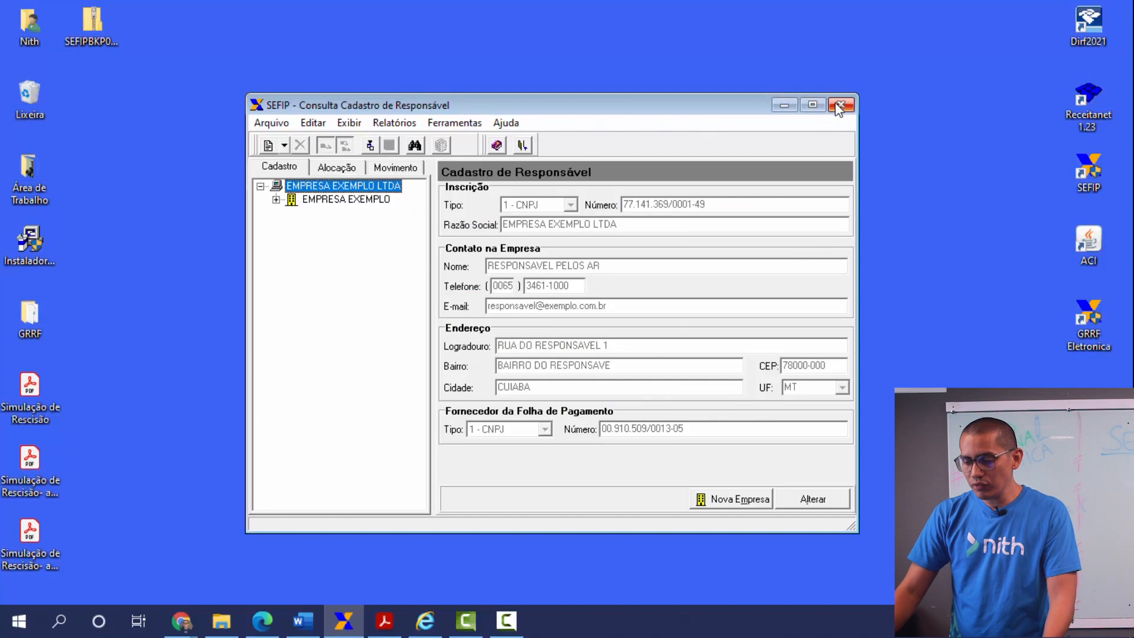
# Close SEFIP and open its installation folder from the desktop shortcut
pyautogui.click(840, 106)
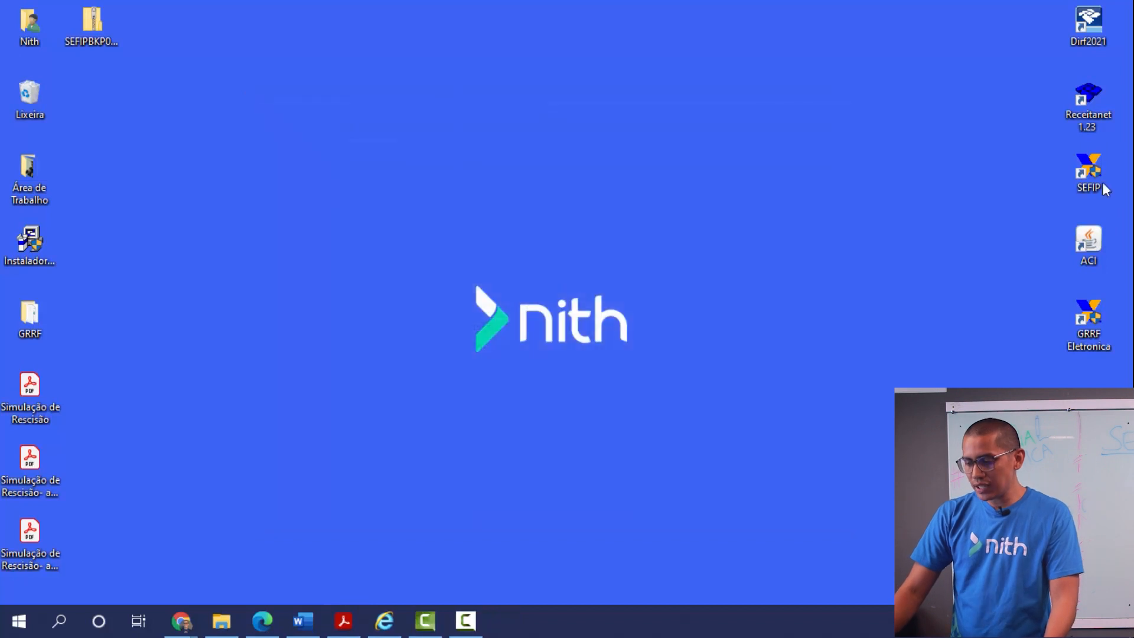
pyautogui.rightClick(1092, 176)
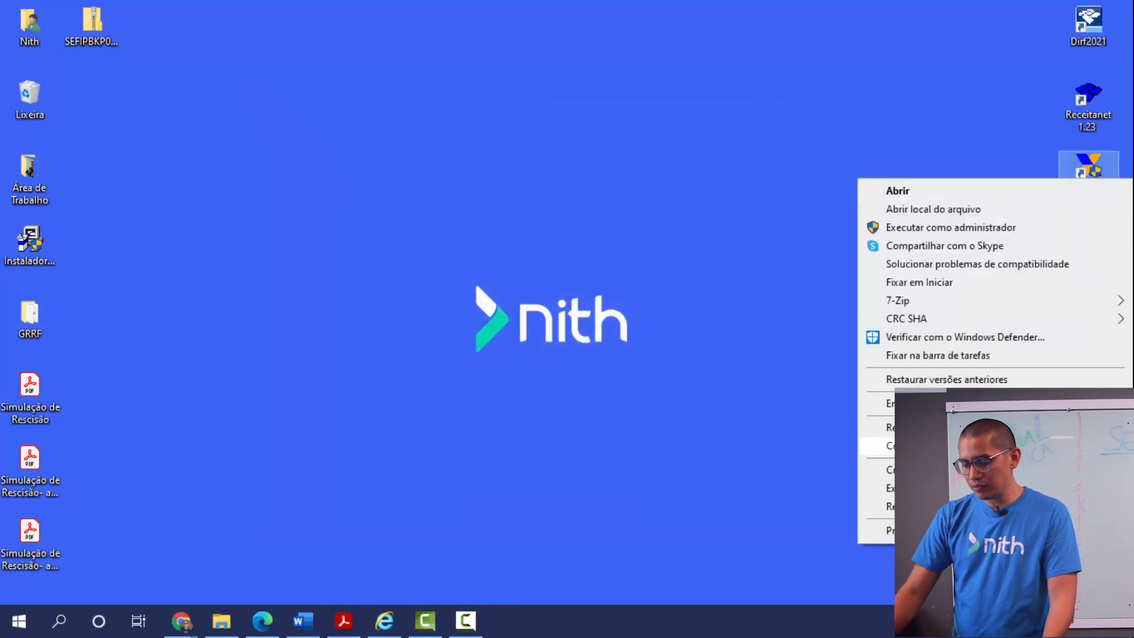
pyautogui.click(932, 209)
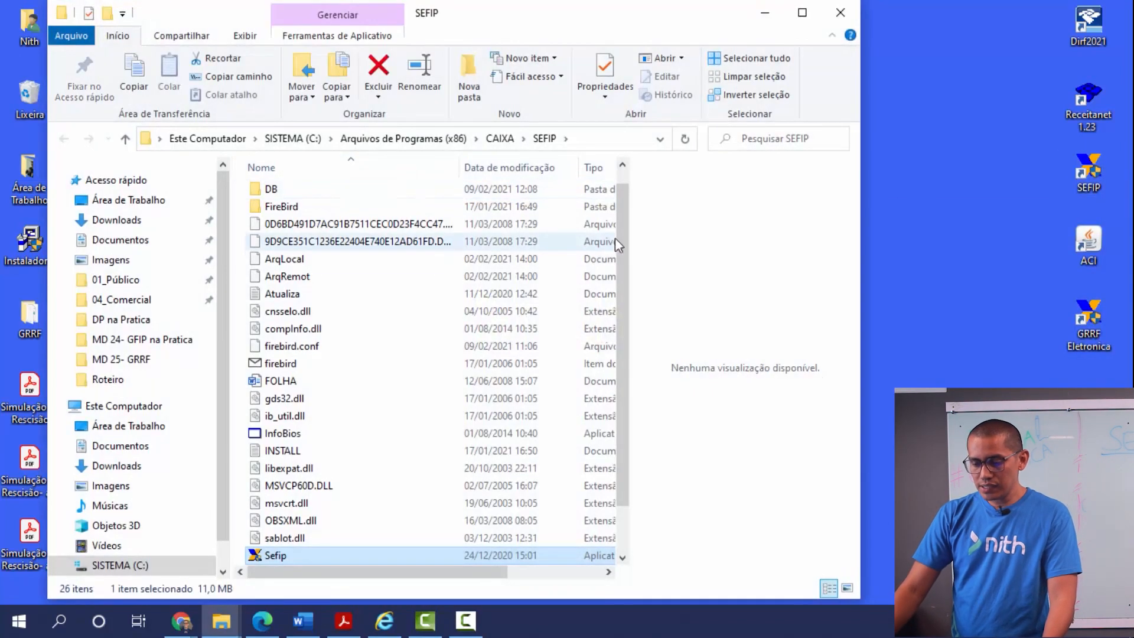
pyautogui.scroll(-1, 617, 336)
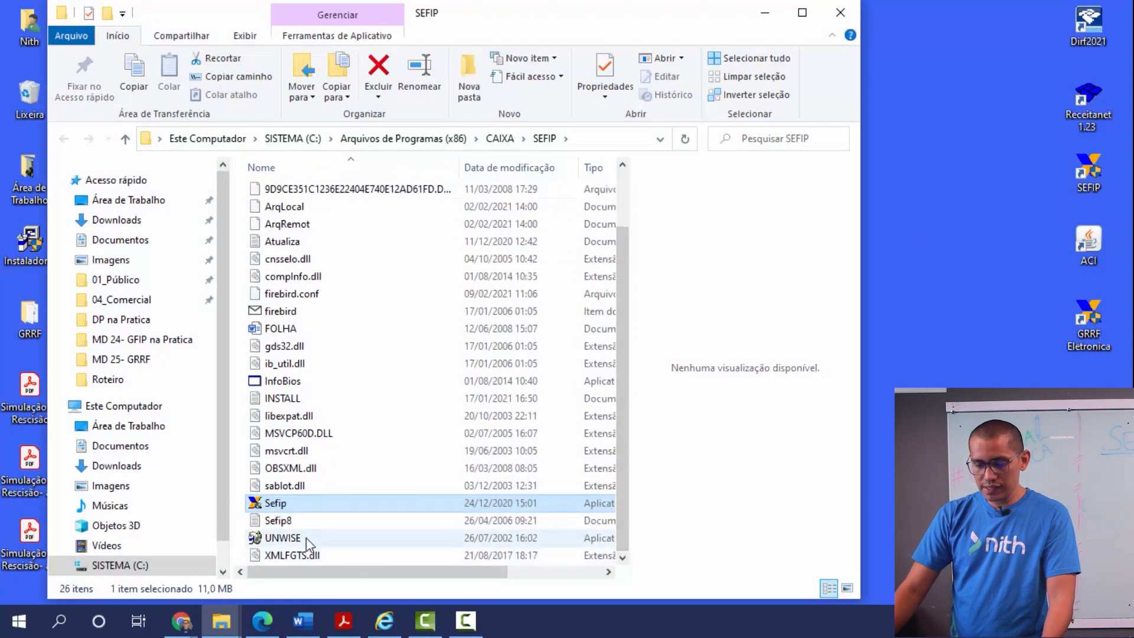
# Uninstall SEFIP with UNWISE using the Automatic method, restart the computer and clear the folder window from view
pyautogui.click(306, 537)
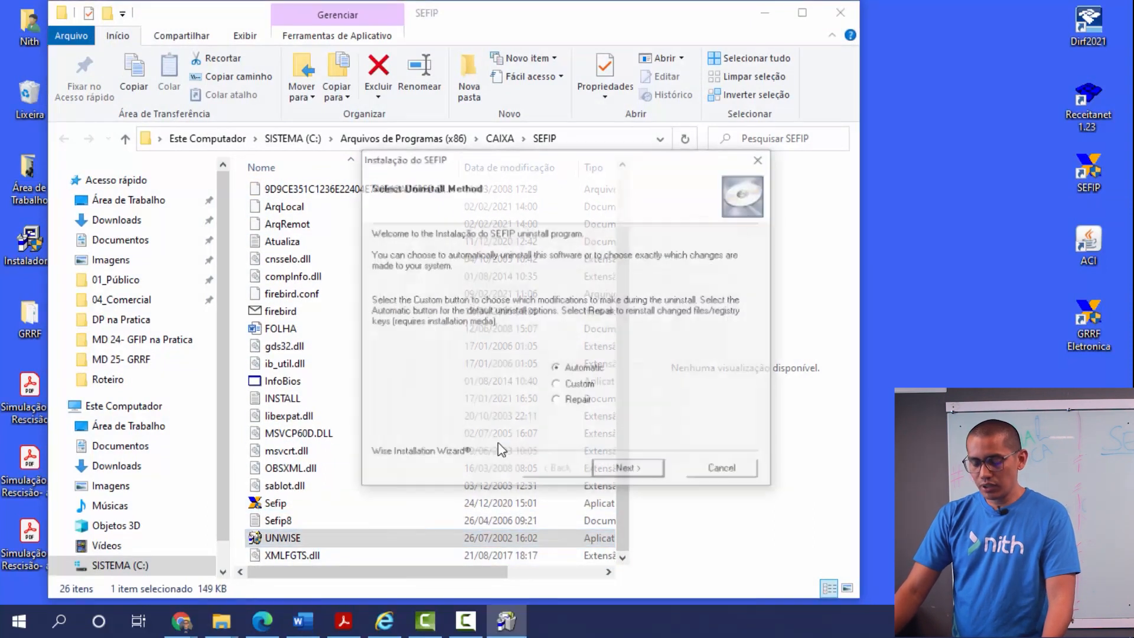
pyautogui.click(625, 470)
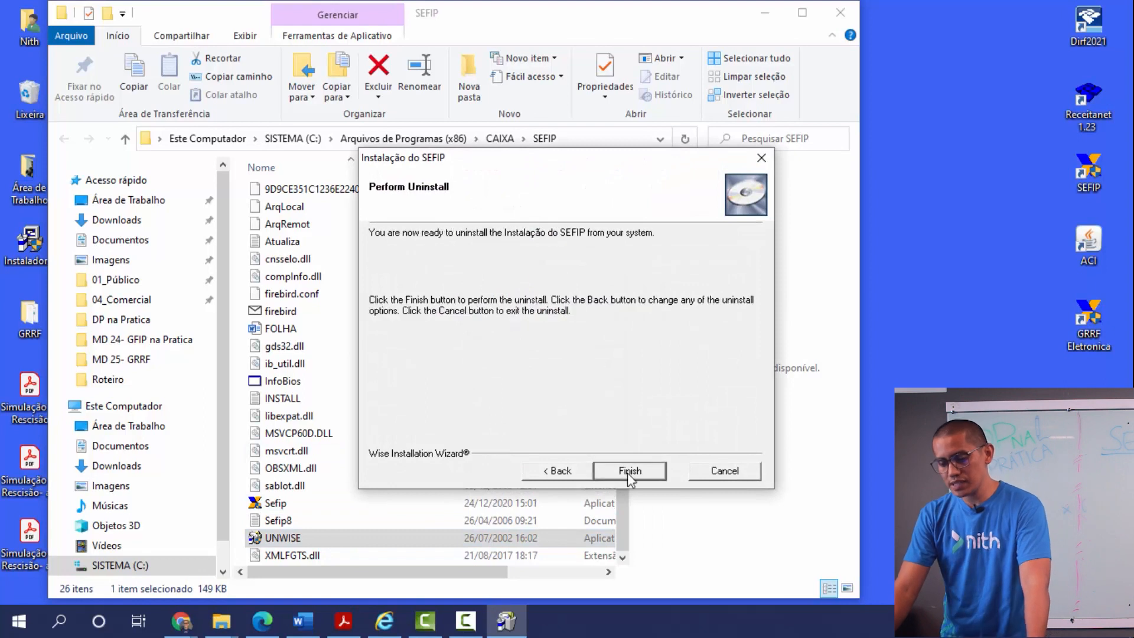
pyautogui.click(627, 470)
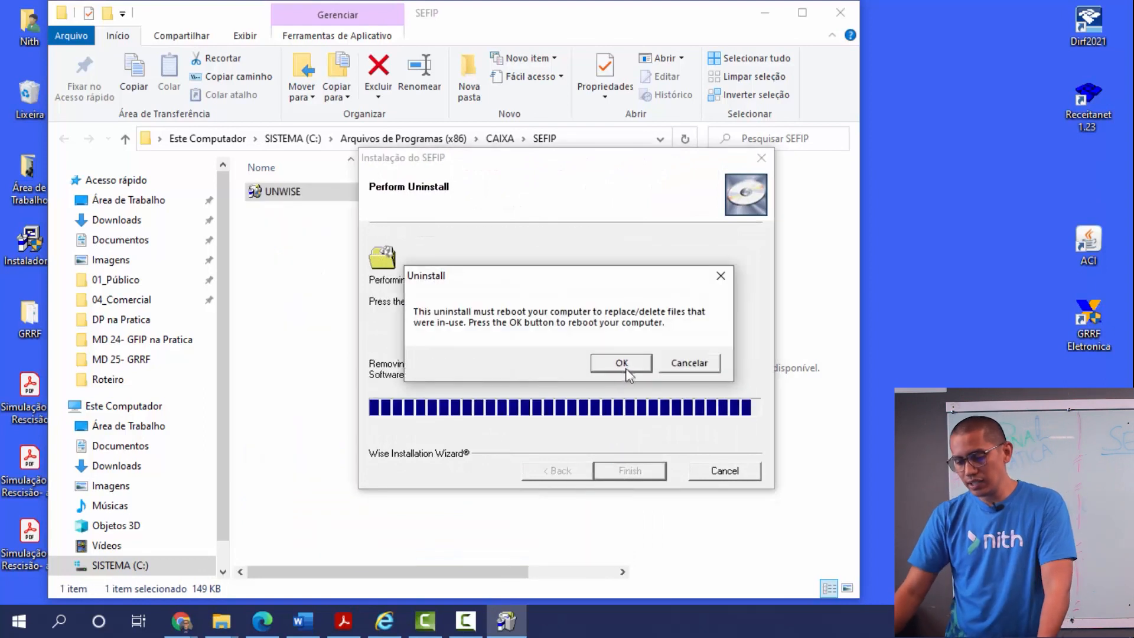
pyautogui.click(620, 362)
pyautogui.click(841, 12)
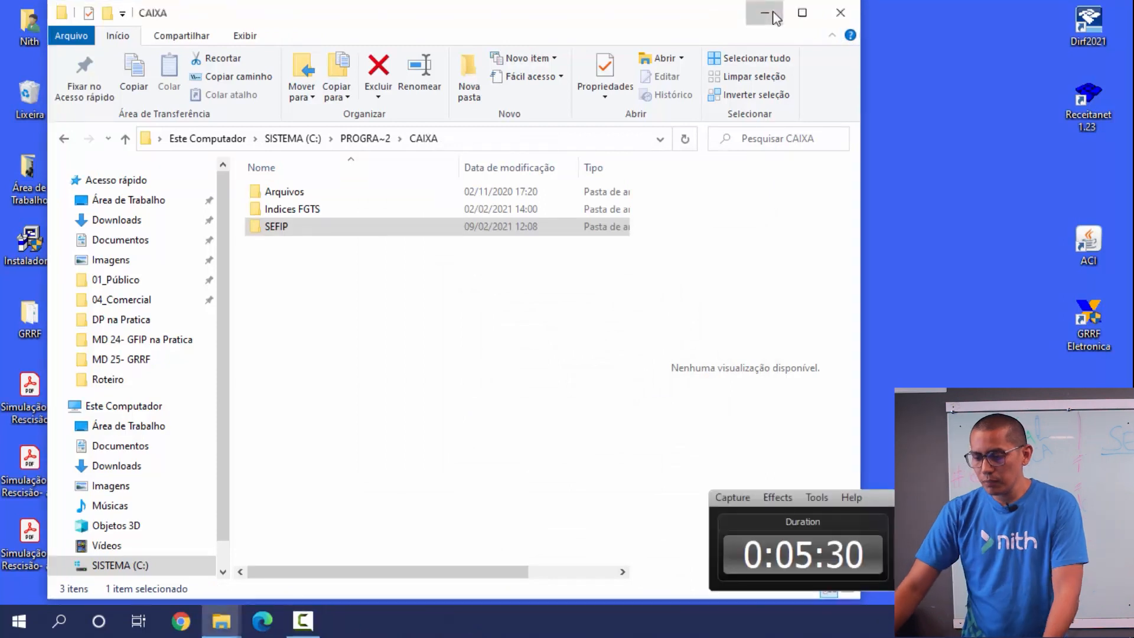
pyautogui.click(766, 13)
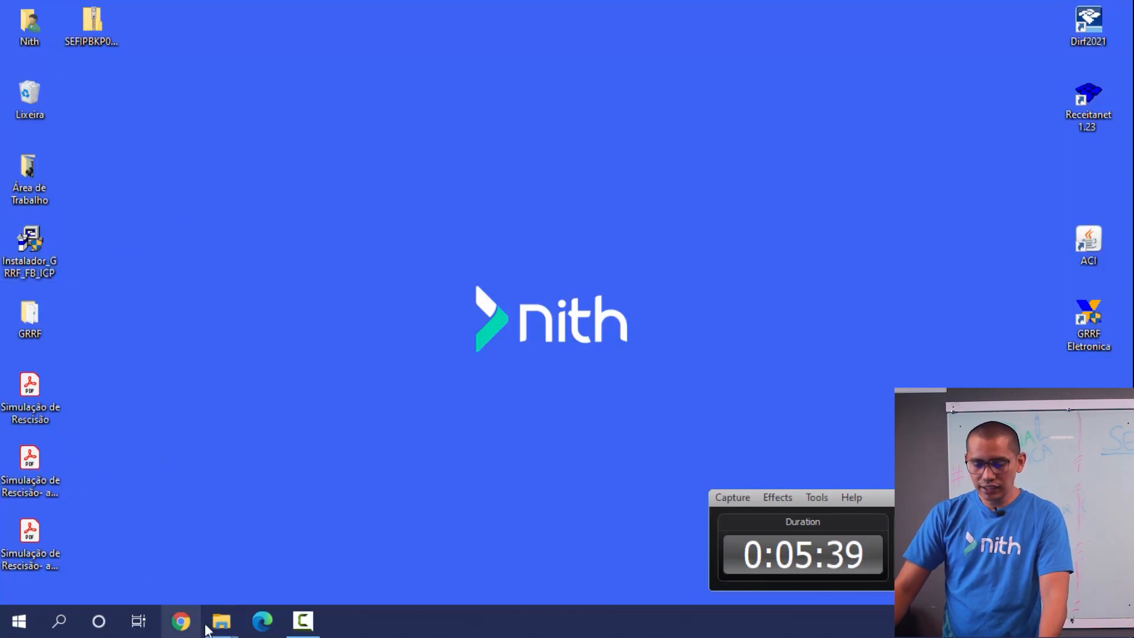
# Place the Instalador_Sefip_V8_40_24_12_2020 (1) archive from Downloads on the desktop
pyautogui.moveTo(221, 620)
pyautogui.click(293, 530)
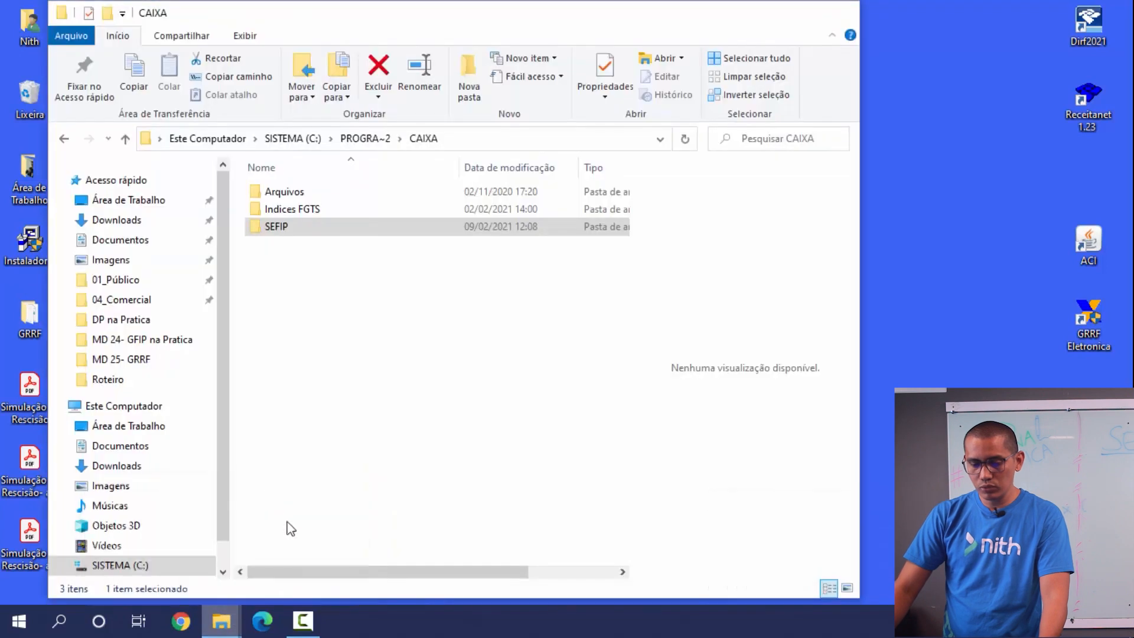
pyautogui.click(300, 232)
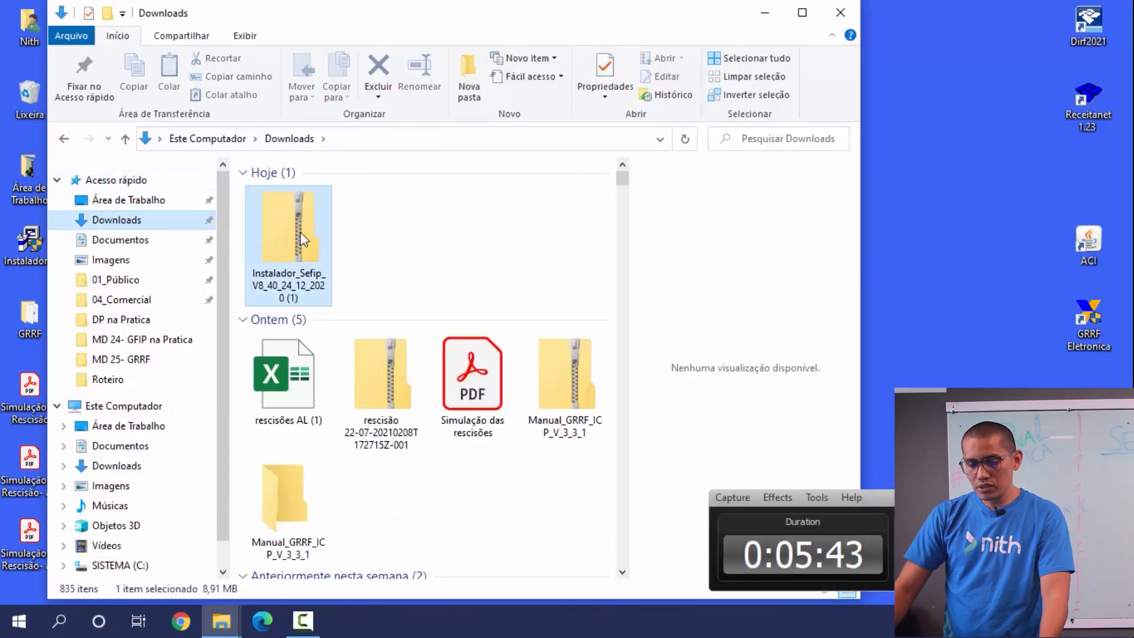
pyautogui.click(765, 12)
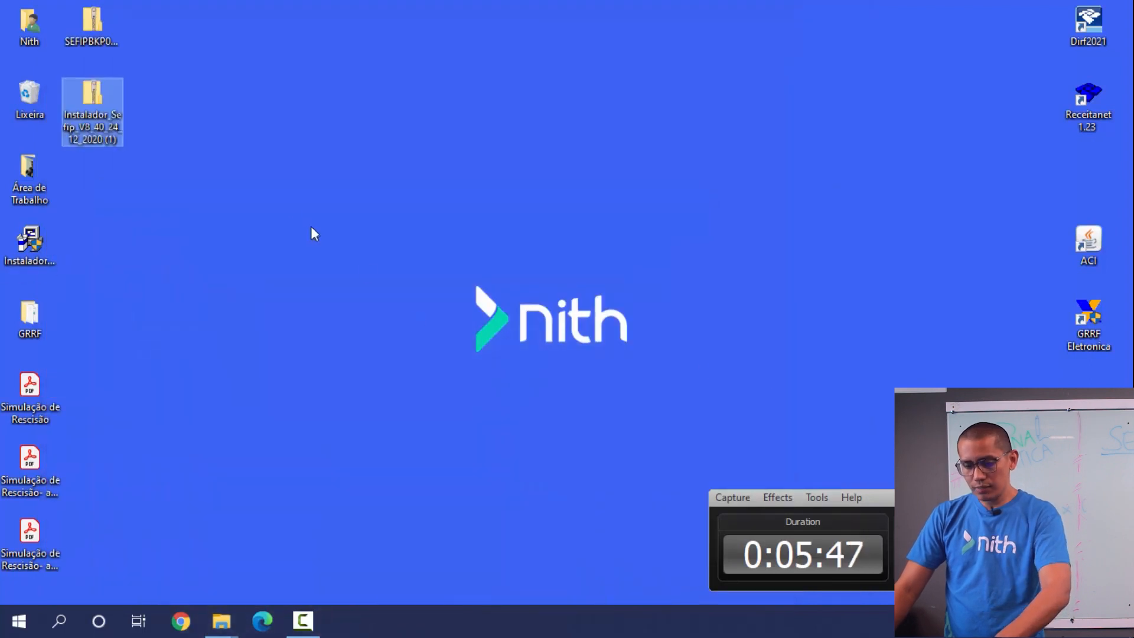
# Extract the Instalador_Sefip_V8_40_24_12_2020 (1) archive directly onto the desktop with 7-Zip
pyautogui.rightClick(94, 105)
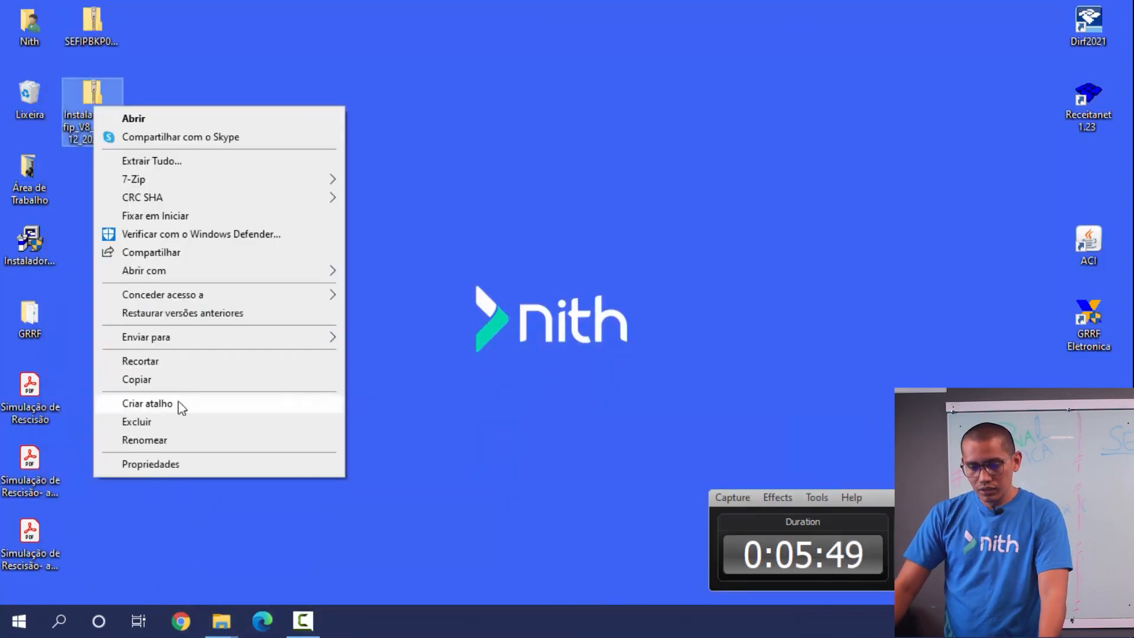
pyautogui.moveTo(304, 186)
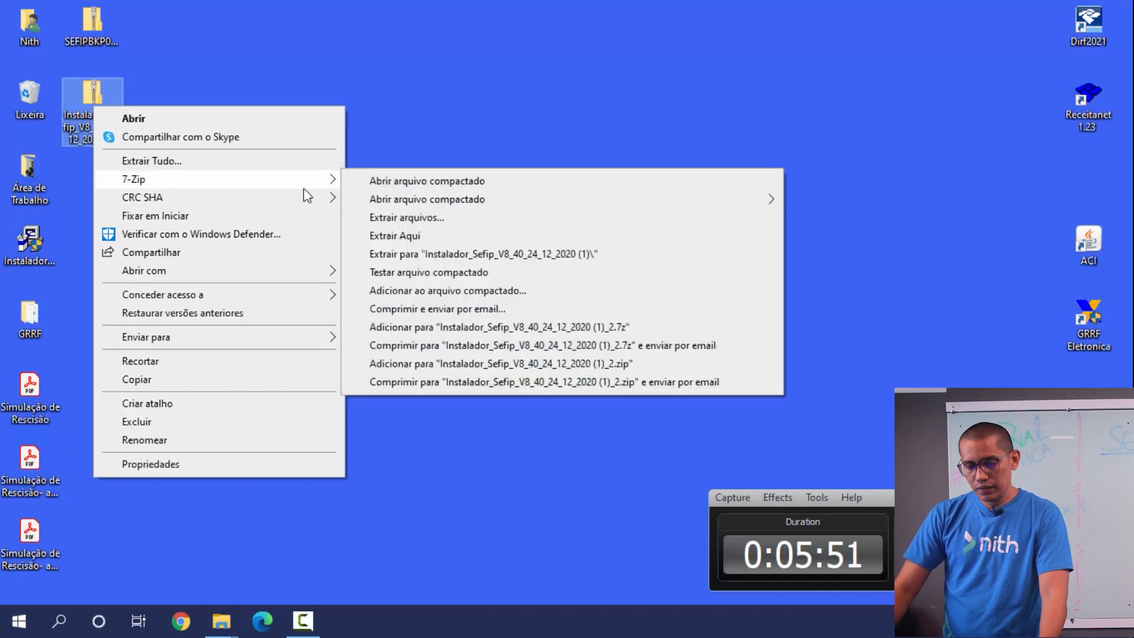
pyautogui.click(403, 236)
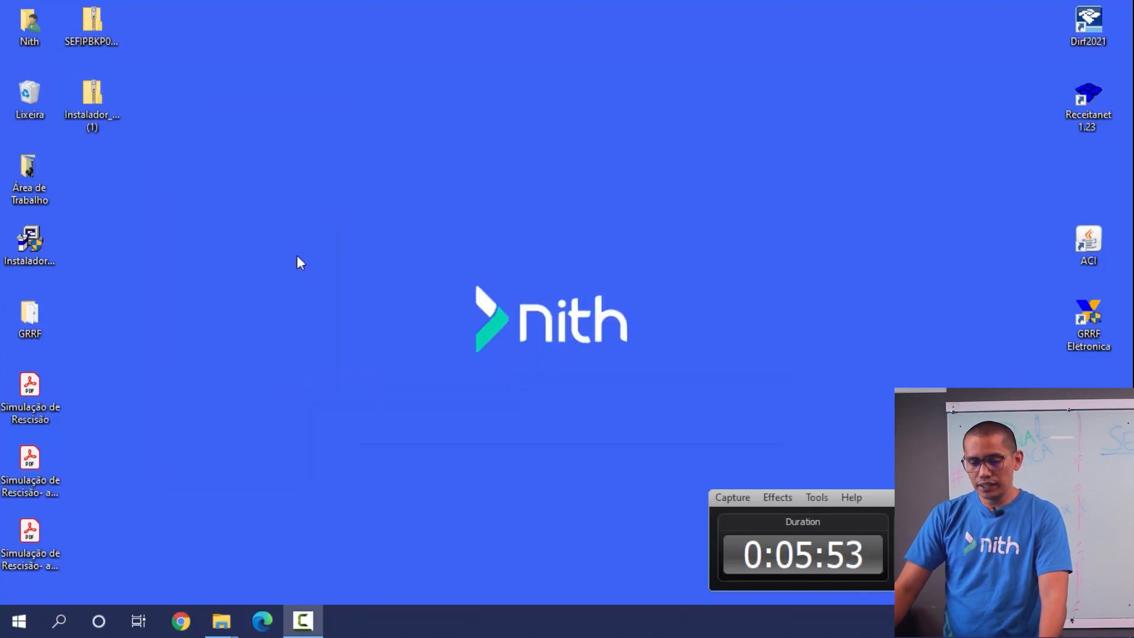
pyautogui.click(92, 171)
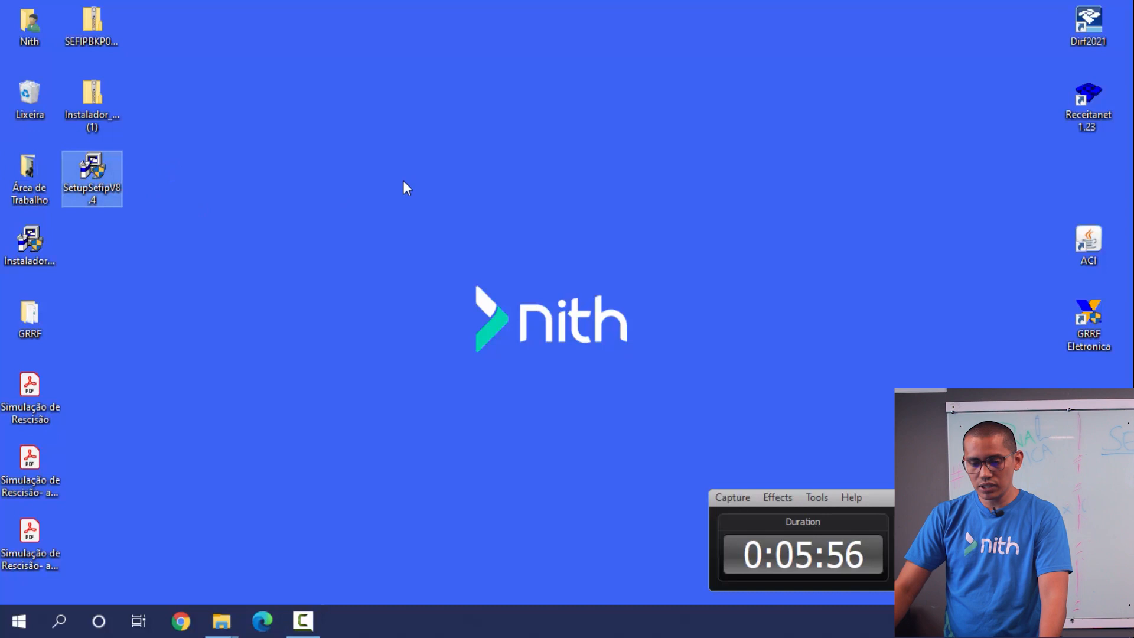
# Run the extracted SetupSefipV8.4 installer, accept the initial information notice and complete the SEFIP installation with its default options
pyautogui.doubleClick(105, 176)
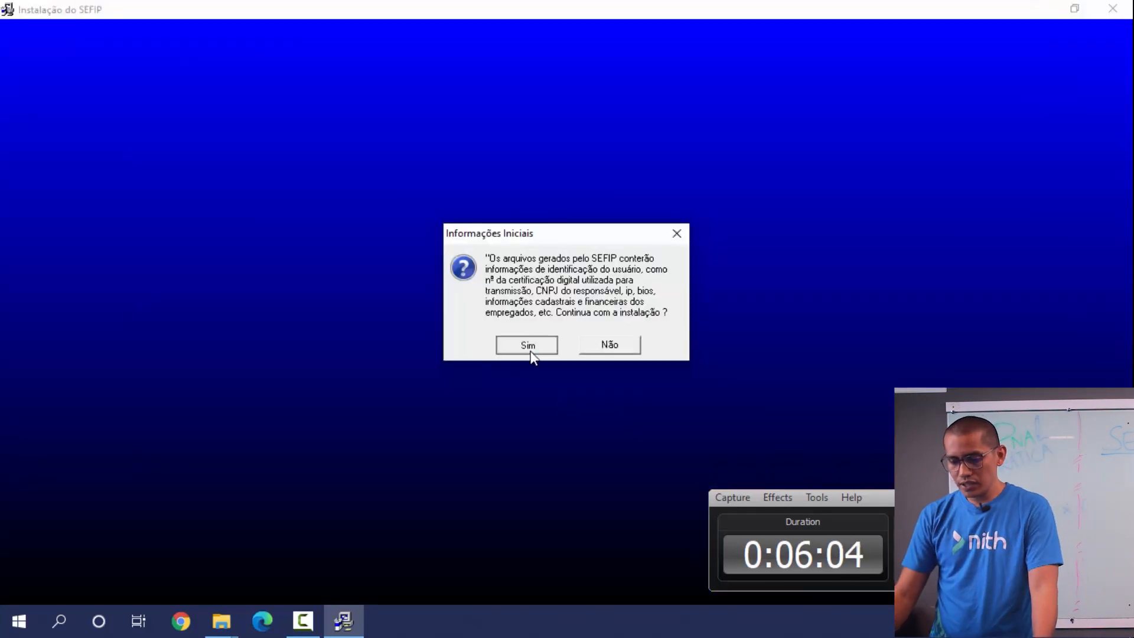
pyautogui.click(528, 353)
pyautogui.click(652, 425)
pyautogui.click(652, 425)
pyautogui.click(653, 425)
pyautogui.click(648, 426)
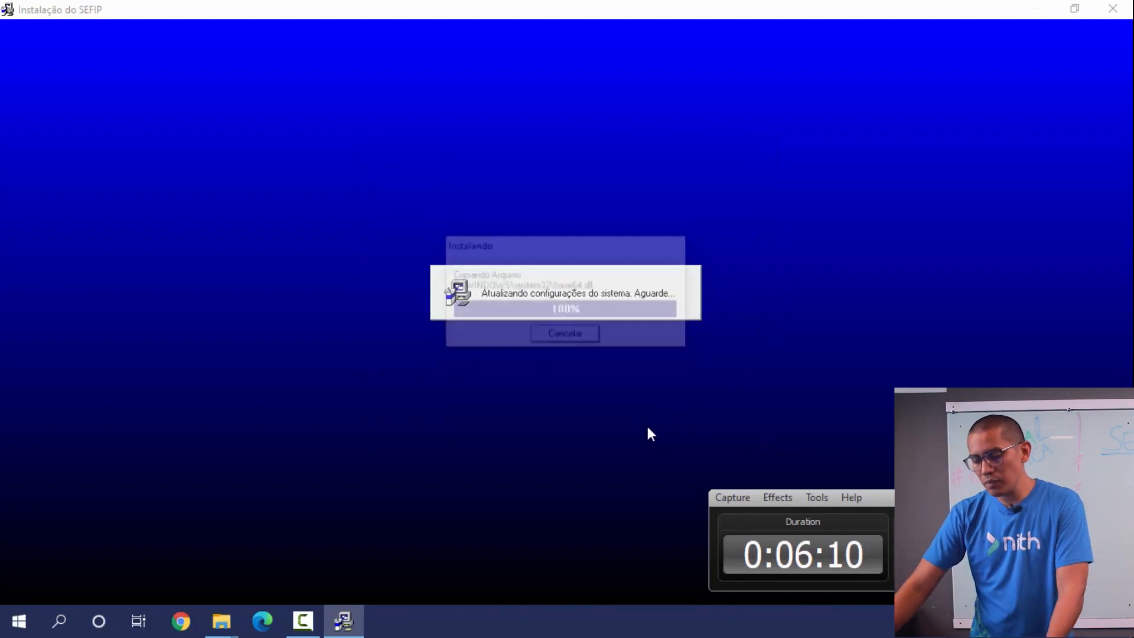
pyautogui.click(643, 421)
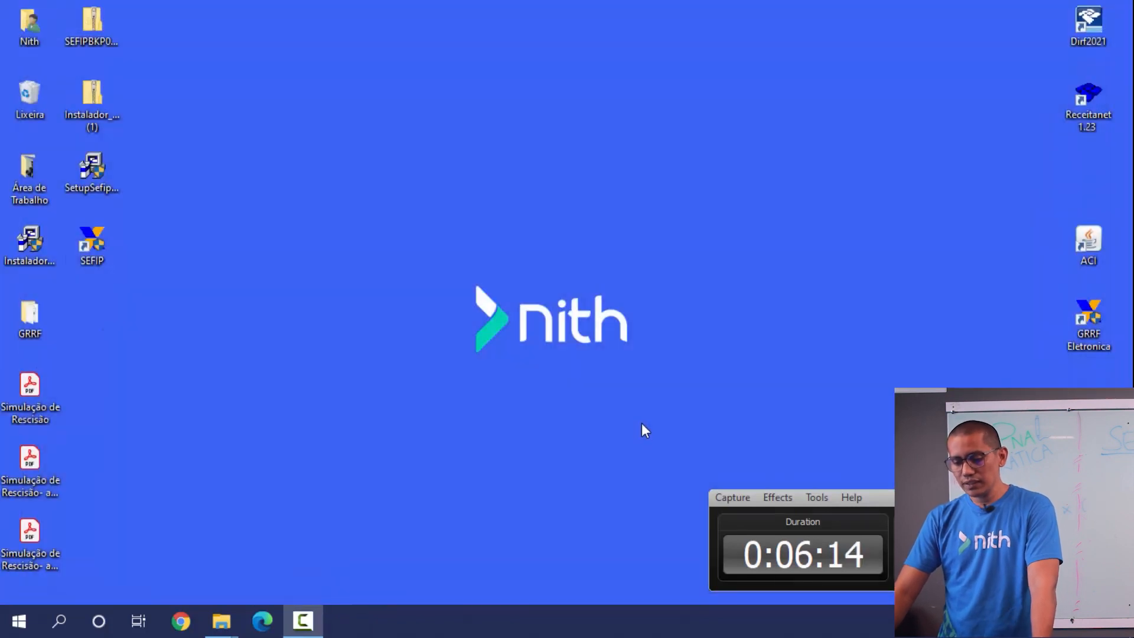
# Move the new SEFIP shortcut to an open area of the desktop, then start SEFIP and restore the SEFIPBKP022021 security copy
pyautogui.moveTo(91, 260); pyautogui.dragTo(570, 183)
pyautogui.doubleClick(612, 178)
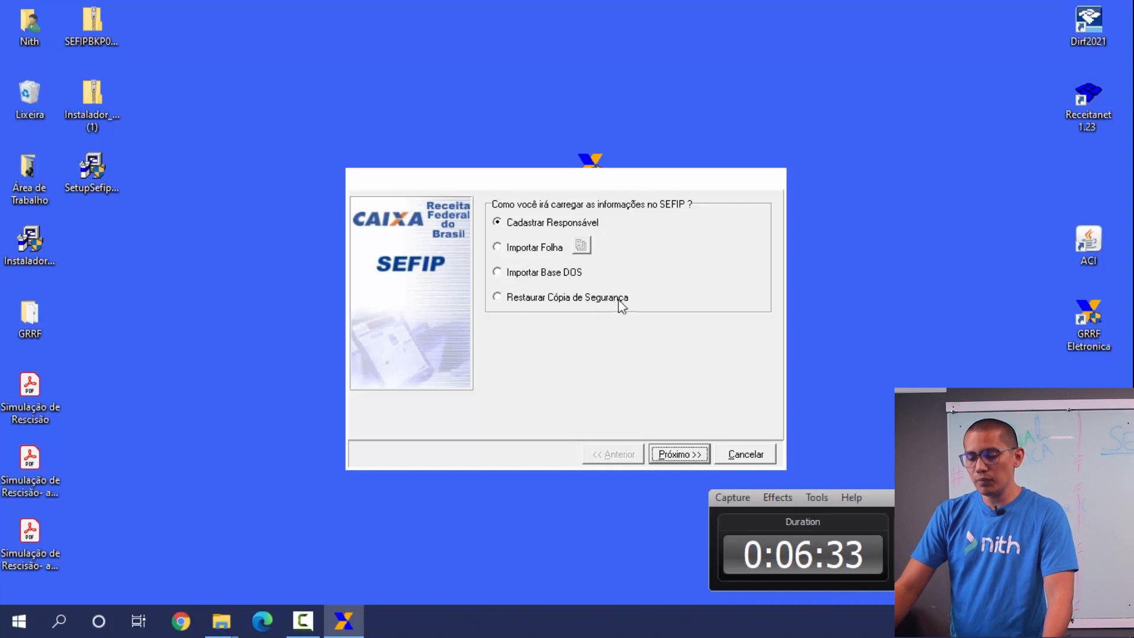
pyautogui.click(501, 298)
pyautogui.click(679, 455)
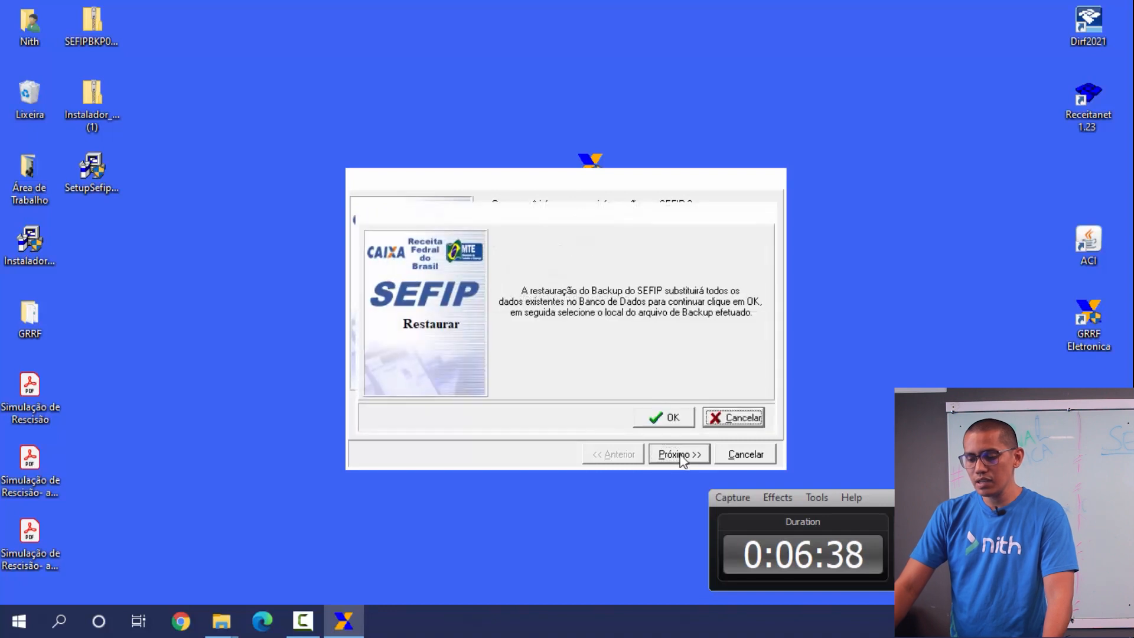
pyautogui.click(684, 421)
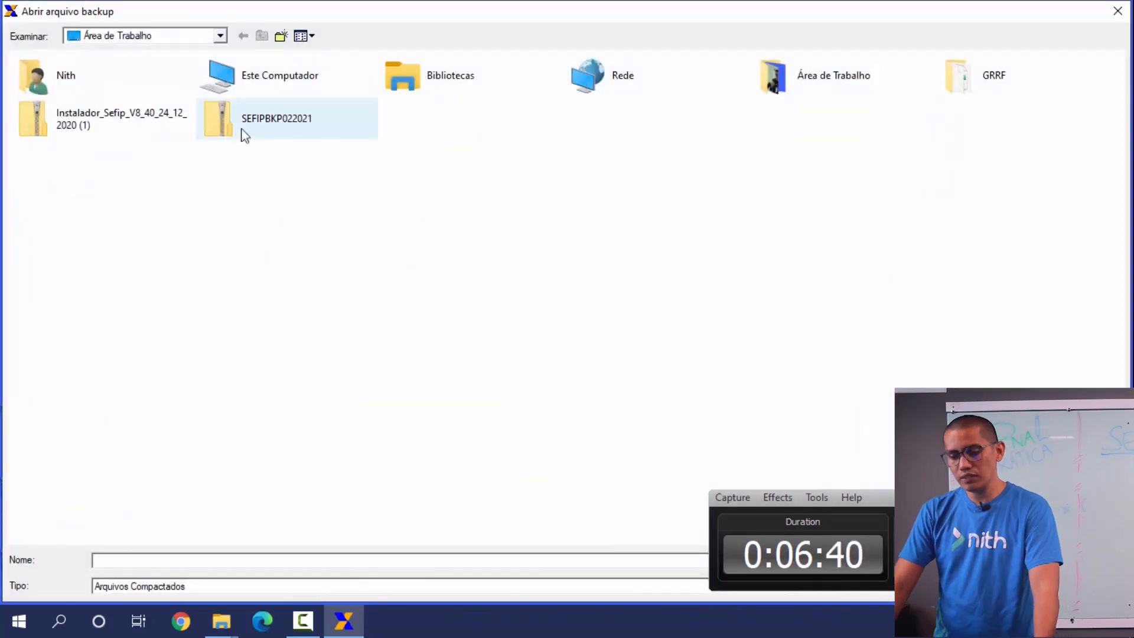
pyautogui.click(264, 127)
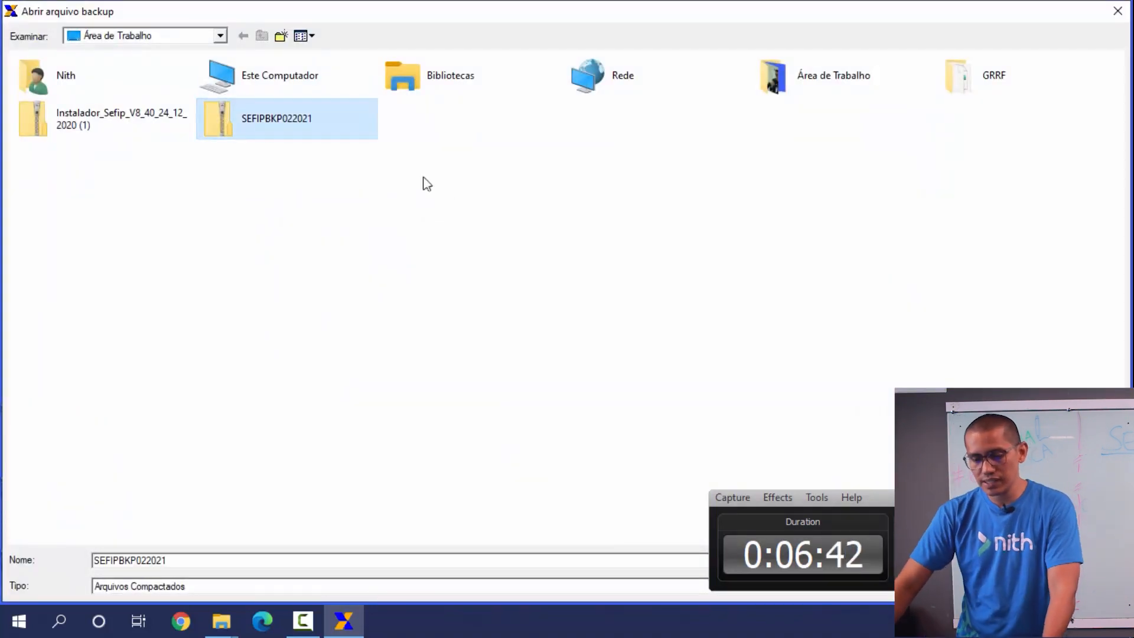
pyautogui.doubleClick(299, 117)
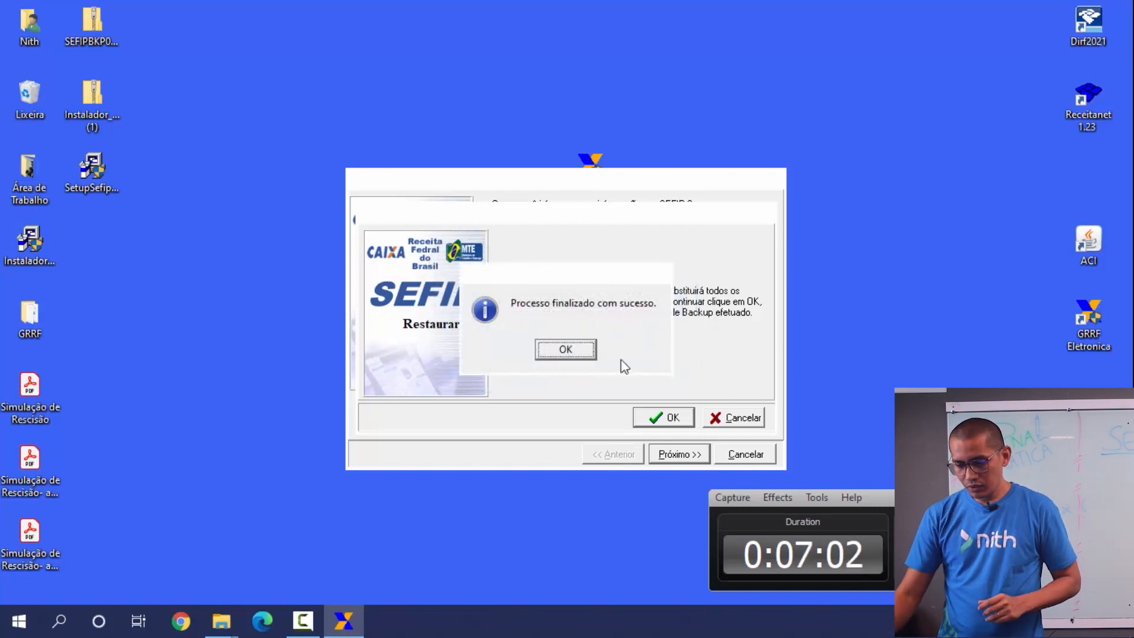
pyautogui.click(567, 346)
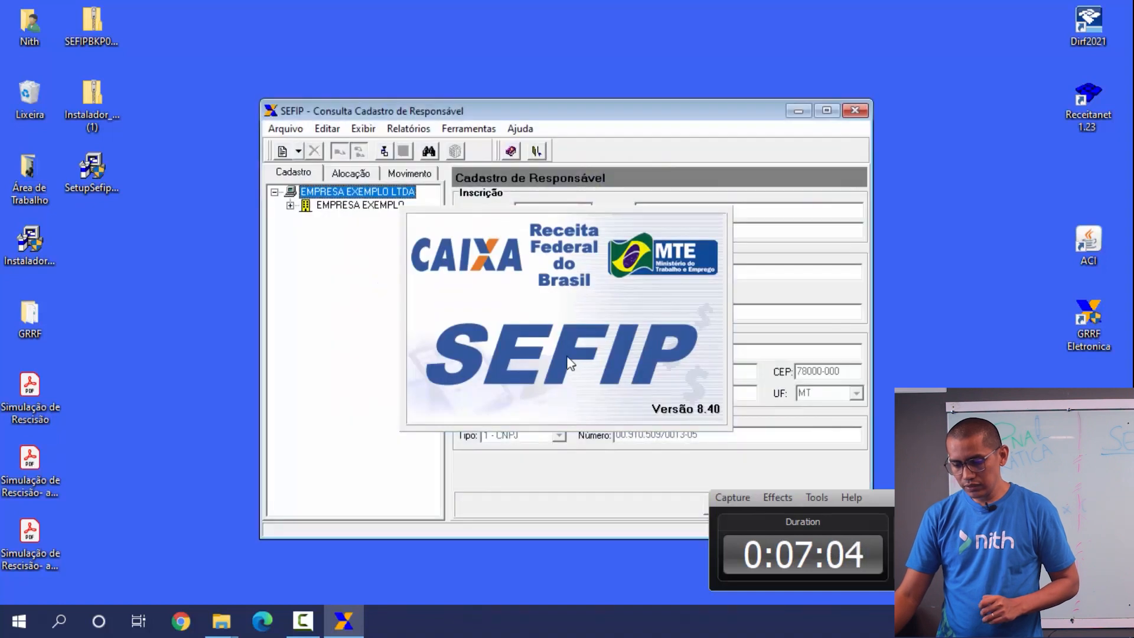
# Open the restored EMPRESA EXEMPLO record and check the program version and table dates in the Sobre o SEFIP information
pyautogui.doubleClick(306, 207)
pyautogui.click(527, 131)
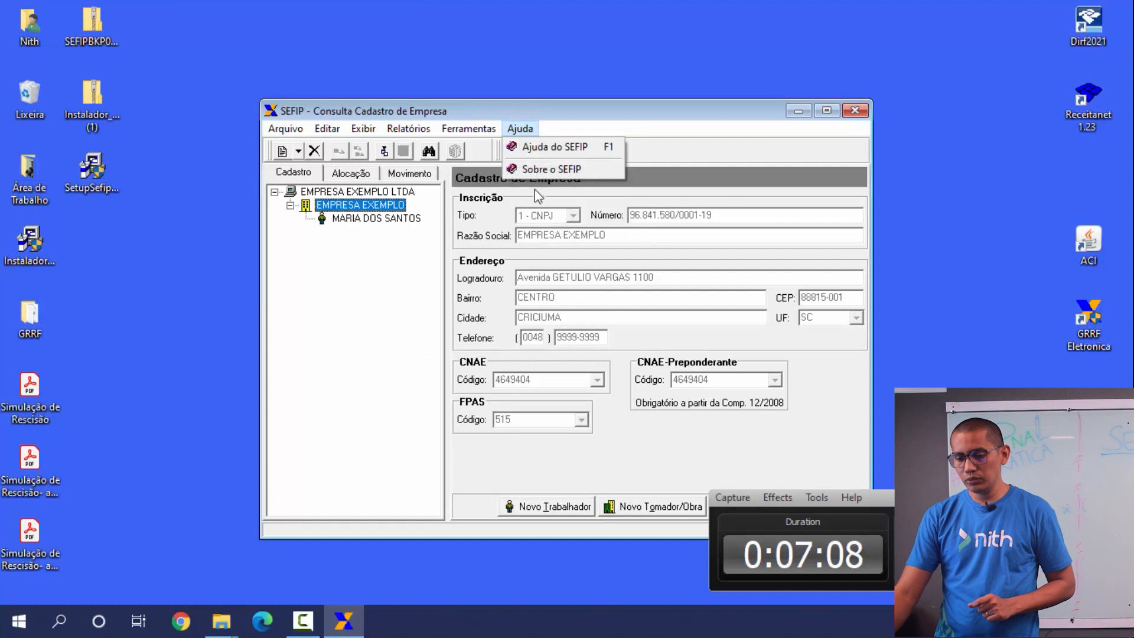
pyautogui.click(549, 169)
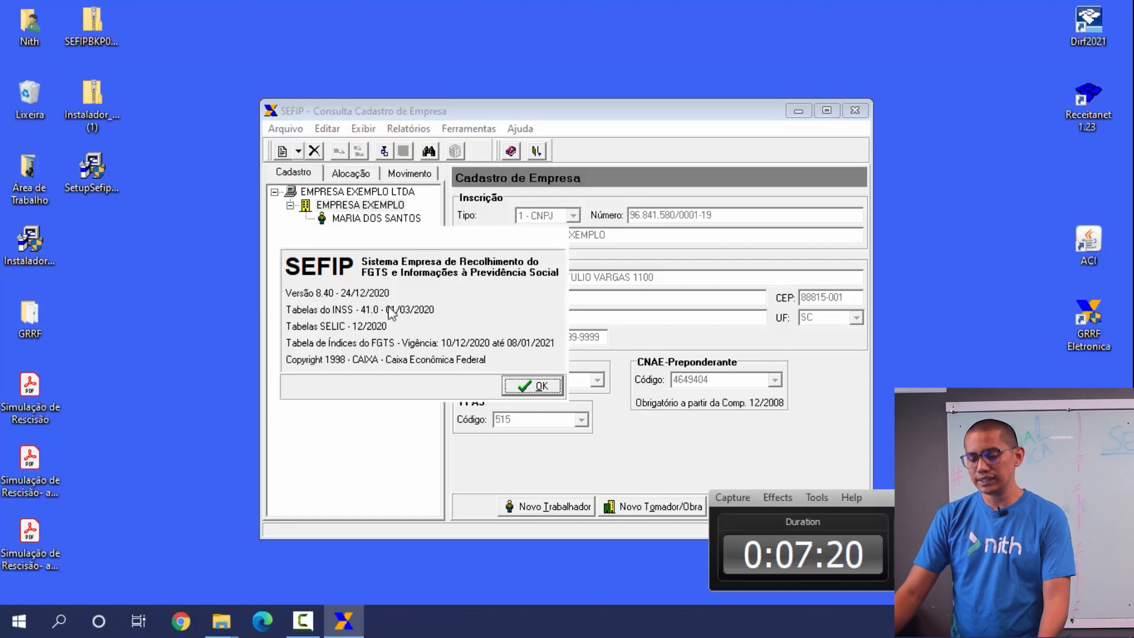
pyautogui.click(533, 385)
# Load the Auxiliares - INSS tables into SEFIP using the Automático option
pyautogui.click(480, 130)
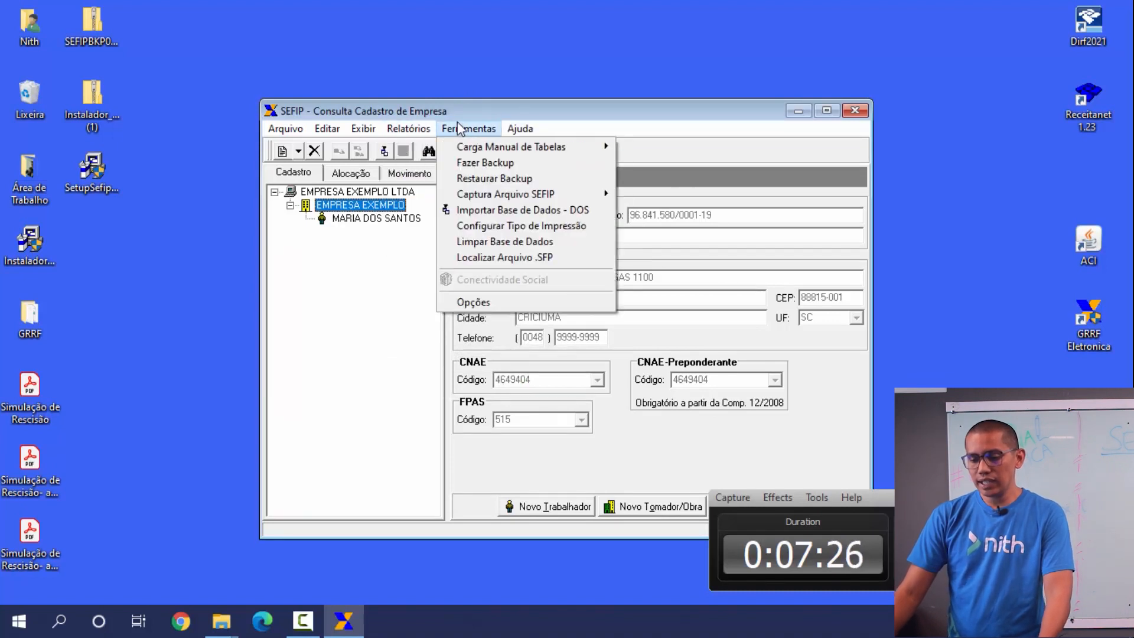
pyautogui.moveTo(467, 145)
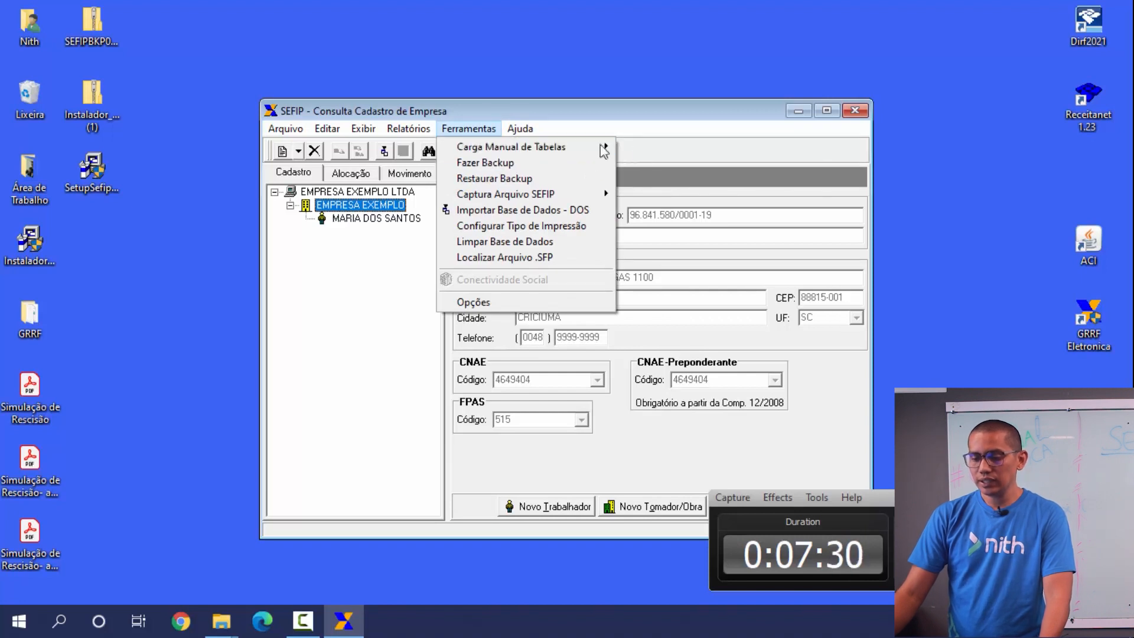
pyautogui.moveTo(596, 151)
pyautogui.moveTo(699, 166)
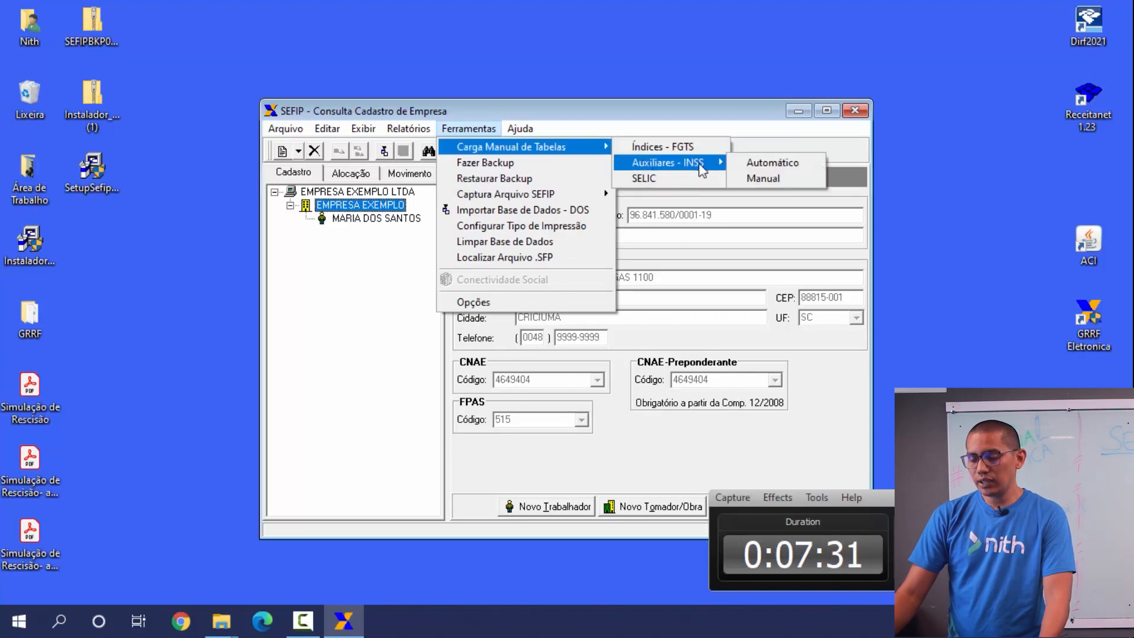
pyautogui.click(773, 162)
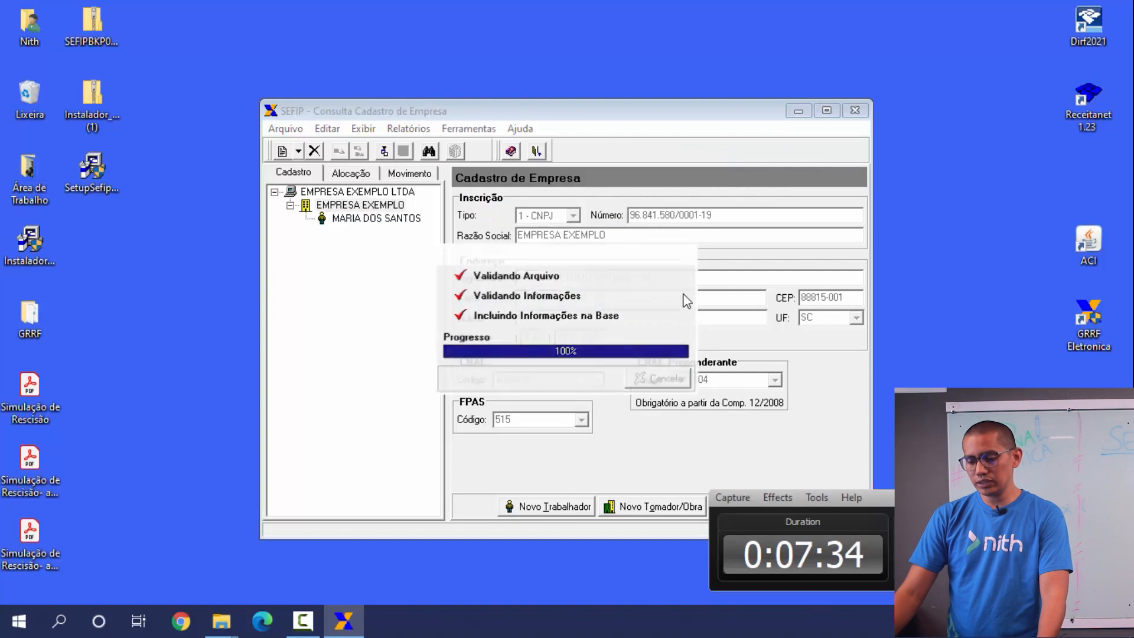
pyautogui.click(579, 352)
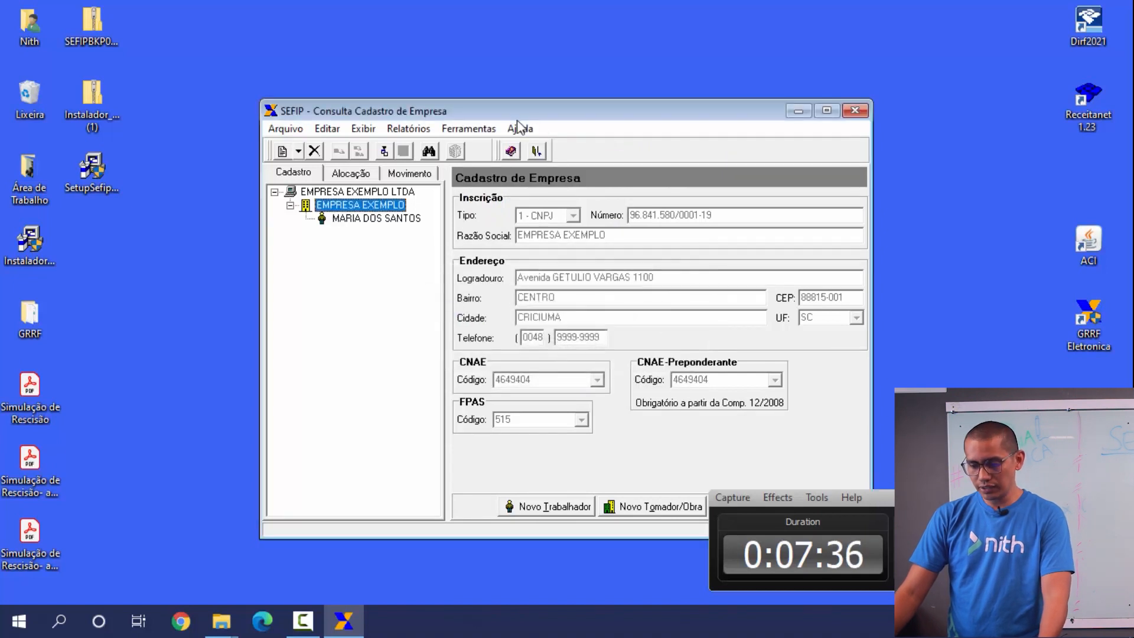
# Check the version and date of the INSS tables in the Sobre o SEFIP information and close it
pyautogui.click(520, 128)
pyautogui.click(552, 169)
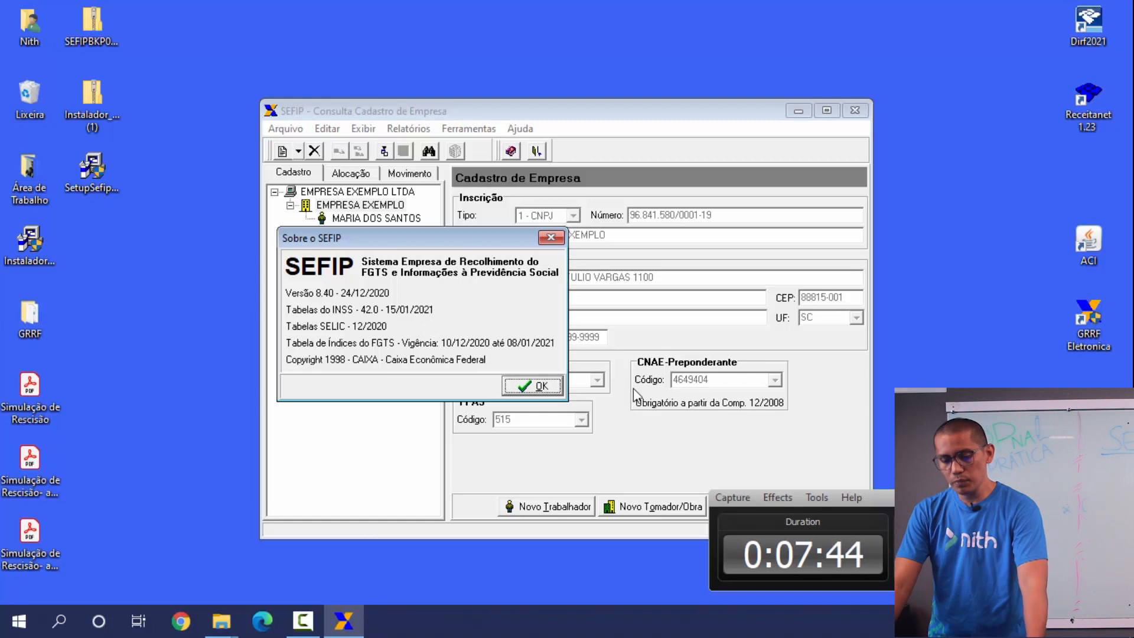
pyautogui.click(534, 386)
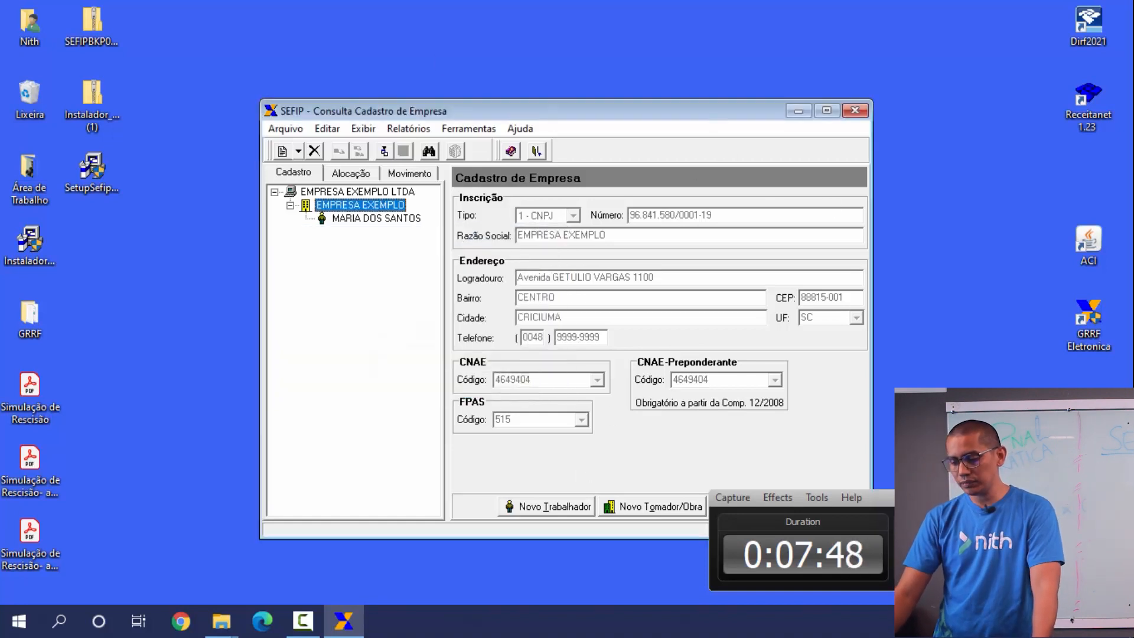